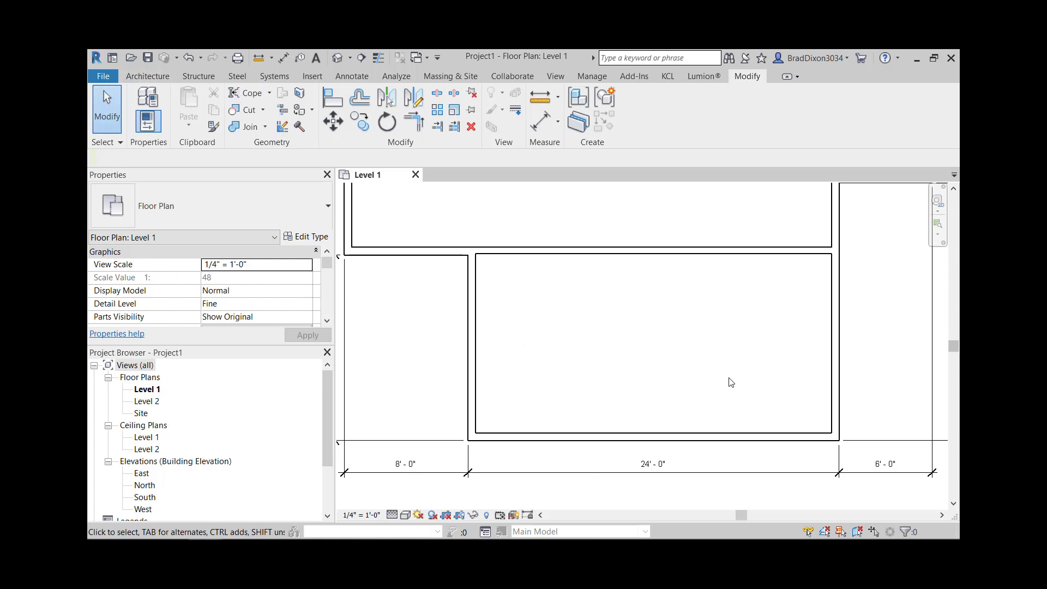
- Draw a Generic - 5" architectural wall vertically across the middle of the lower room, connecting its top and bottom walls
middle_drag(646, 382, 707, 390)
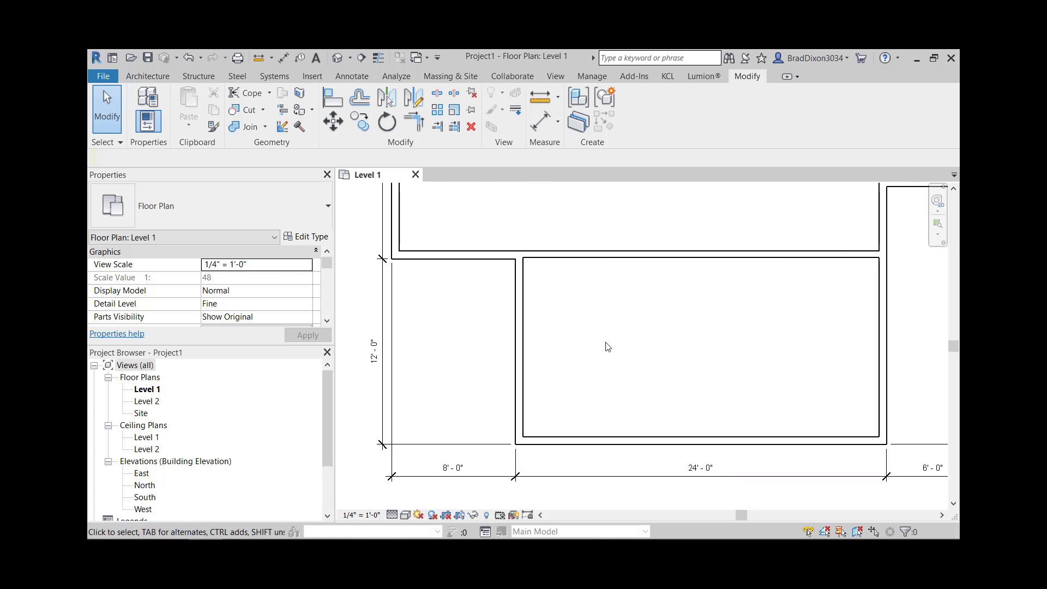
click(144, 77)
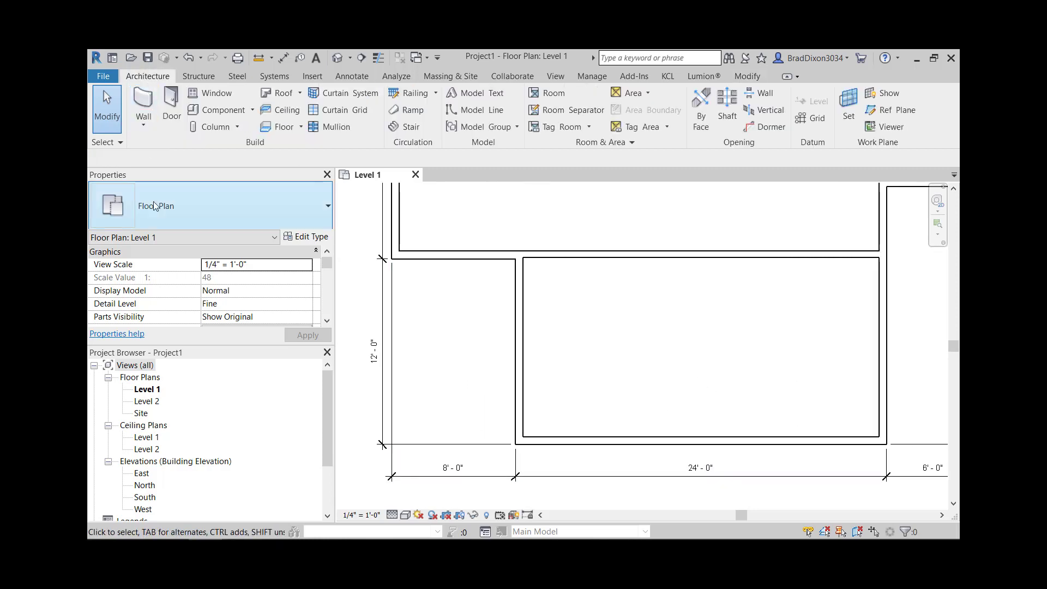
click(143, 120)
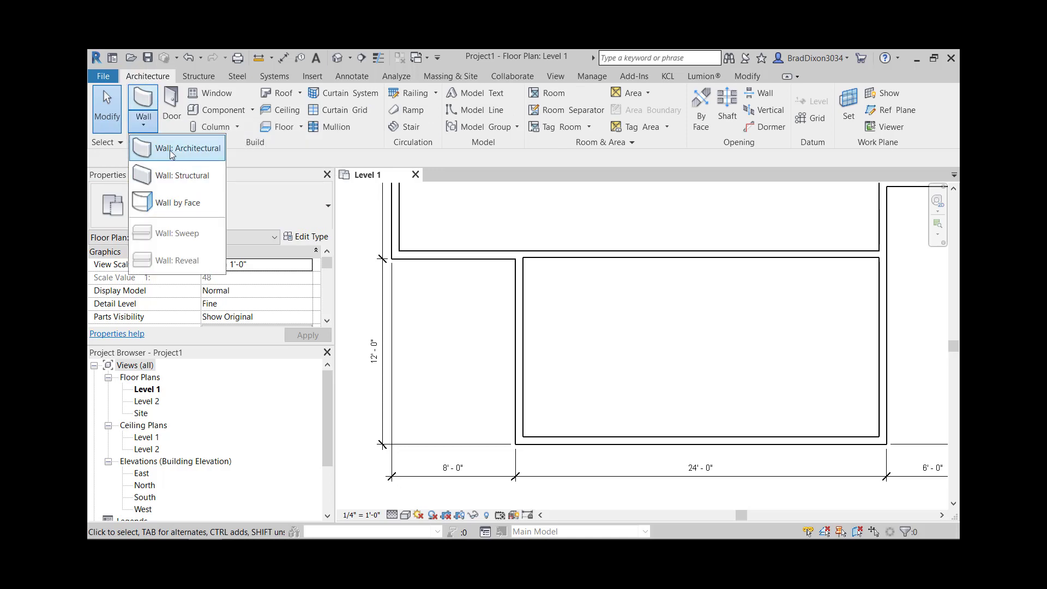
click(180, 147)
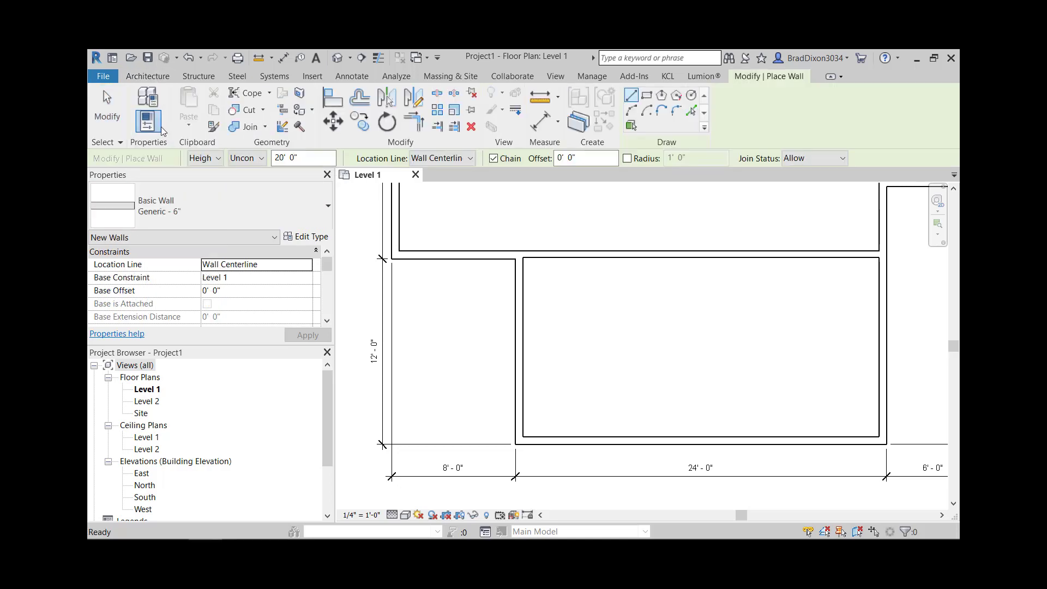
click(234, 211)
scroll(194, 261, up, 1)
click(169, 280)
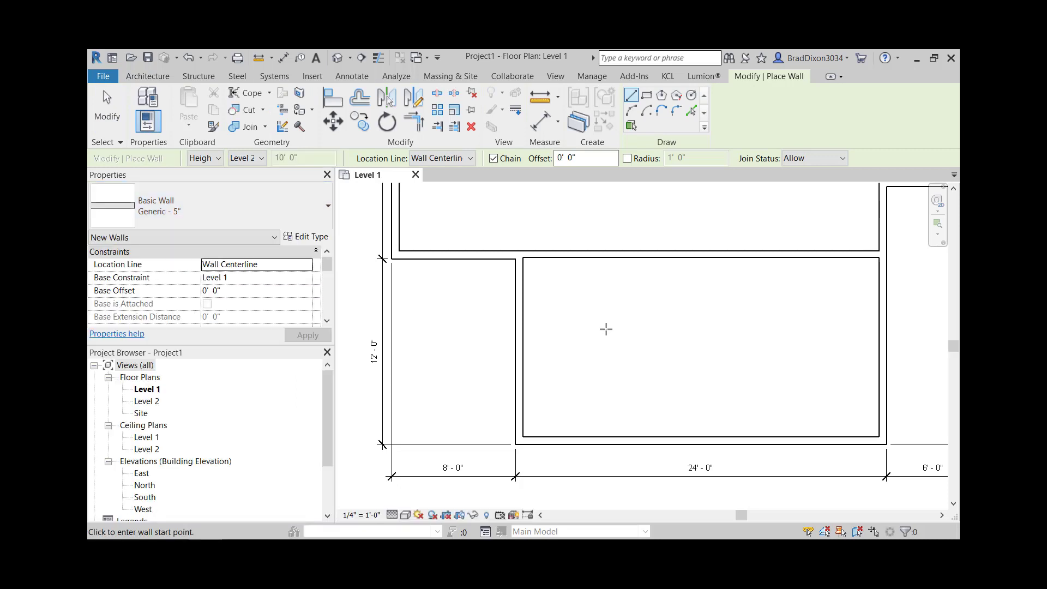
click(703, 254)
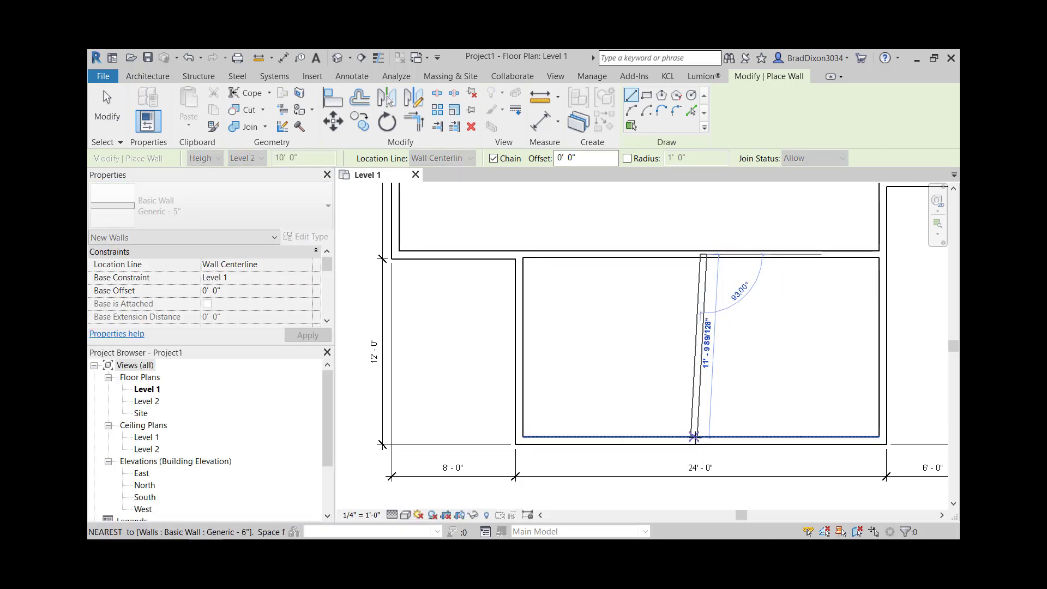
click(703, 440)
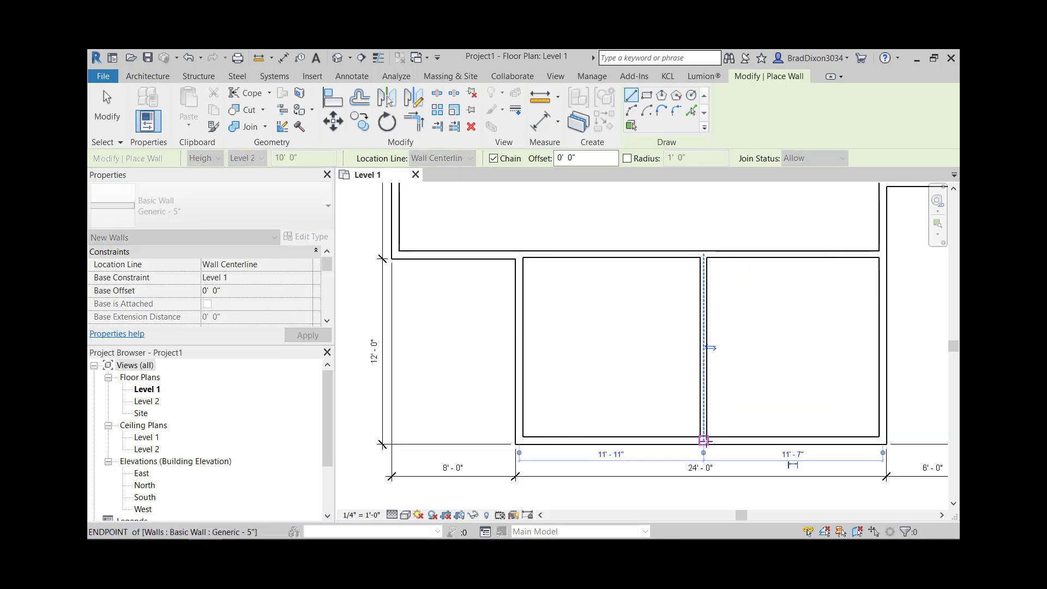
key(Escape)
key(Escape)
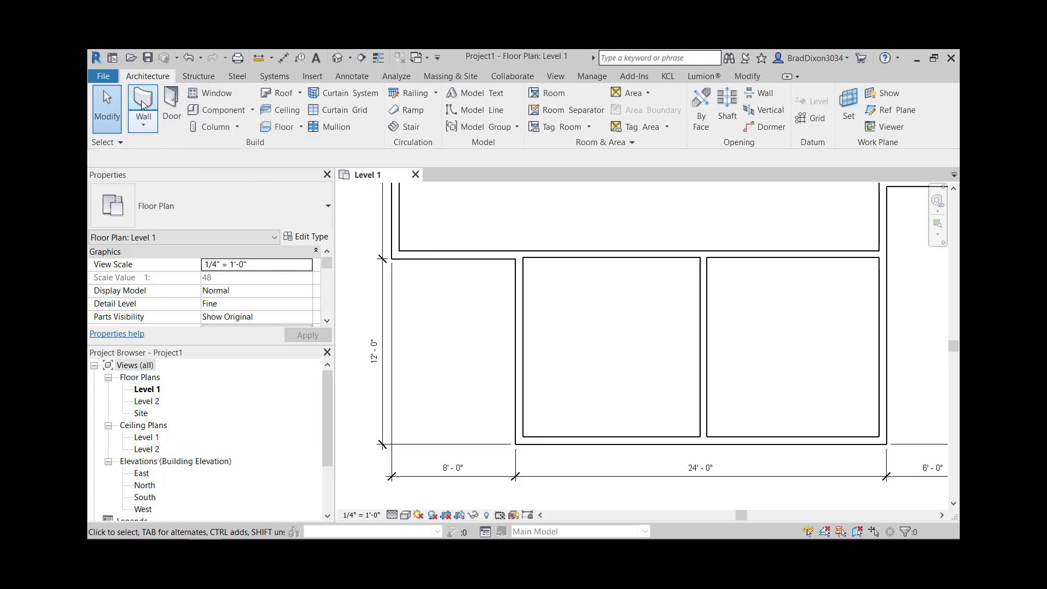
- Place an aligned dimension across the lower room between the inner faces of its left and right walls
click(362, 79)
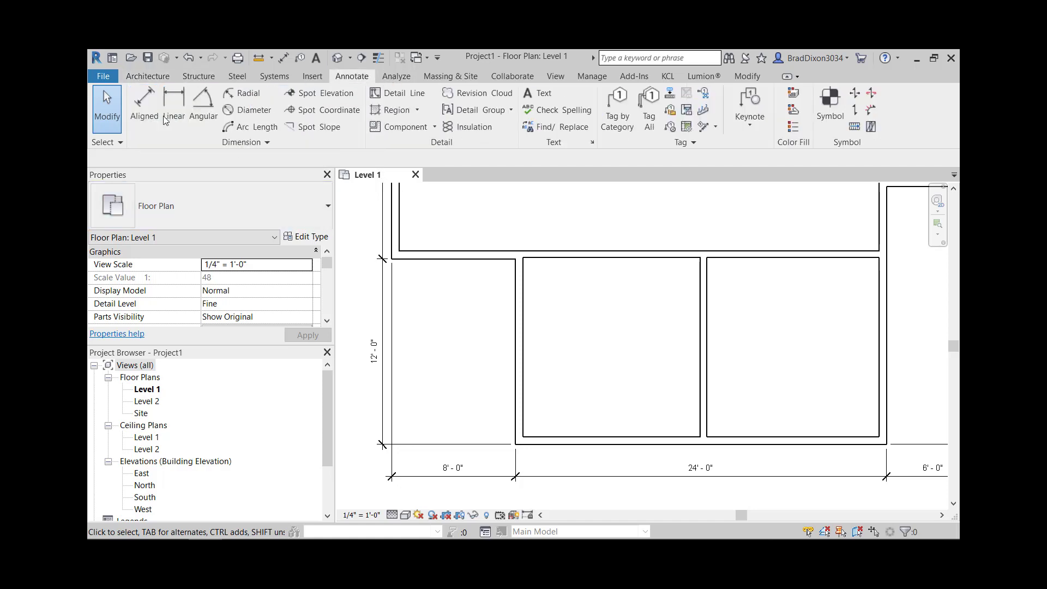
click(145, 106)
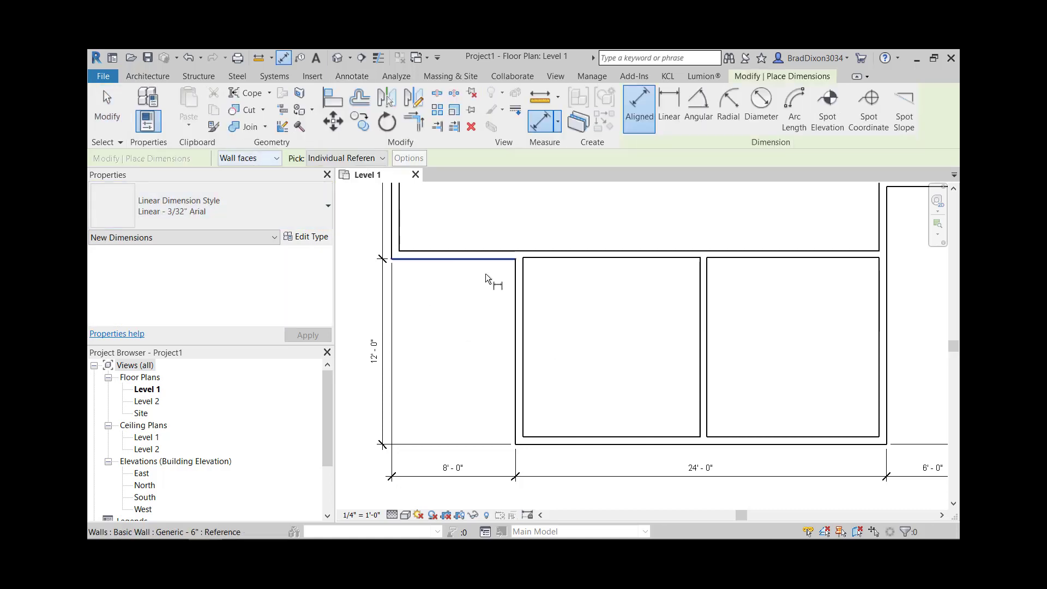
click(525, 326)
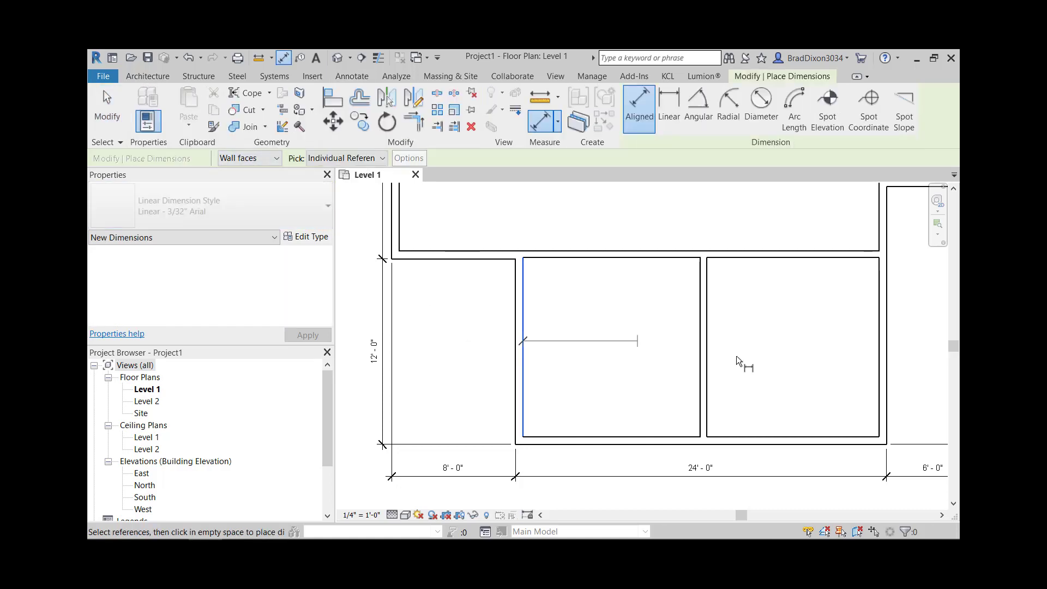
click(879, 349)
click(791, 341)
key(Escape)
key(Escape)
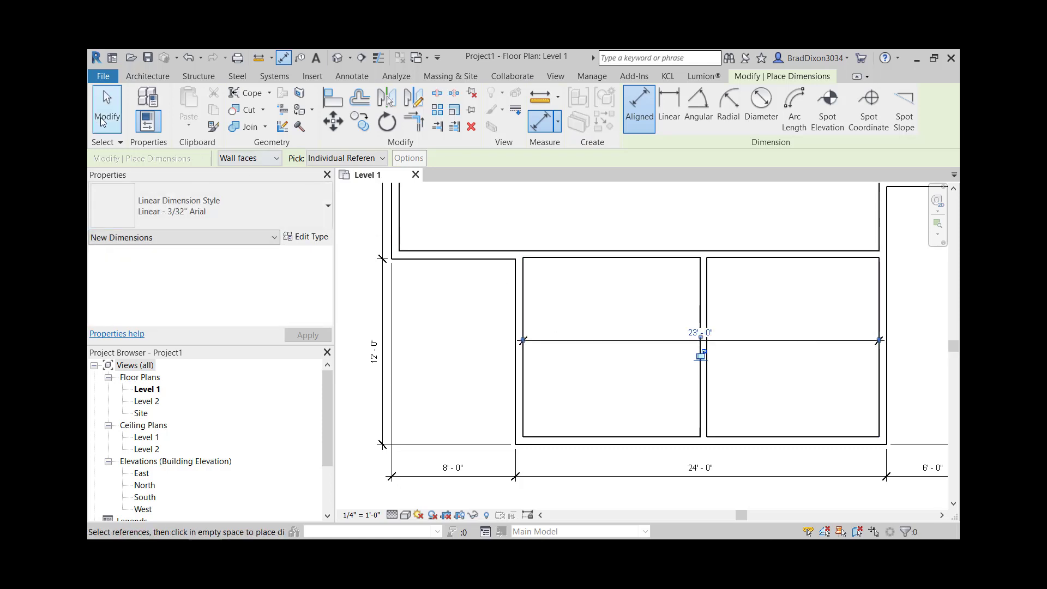
- Add a witness line at the partition wall's centerline to the dimension spanning the lower room
click(738, 340)
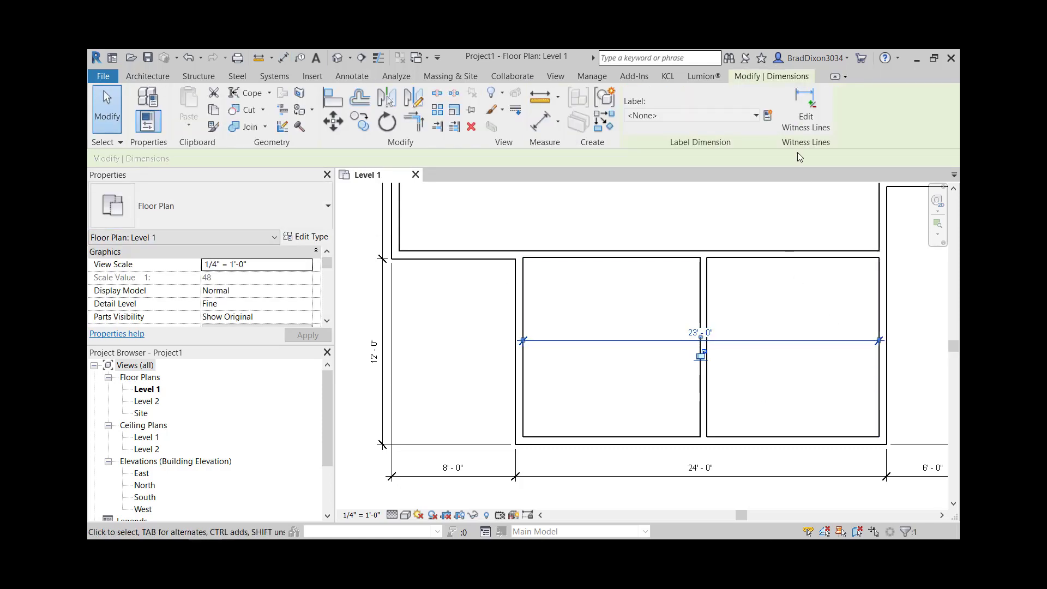
click(805, 115)
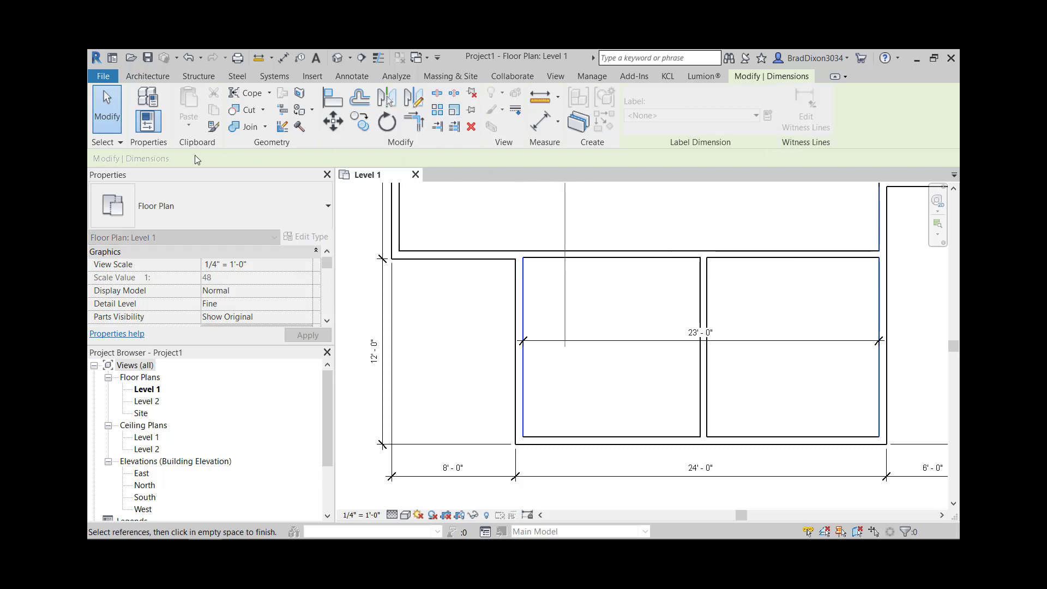
scroll(703, 306, up, 4)
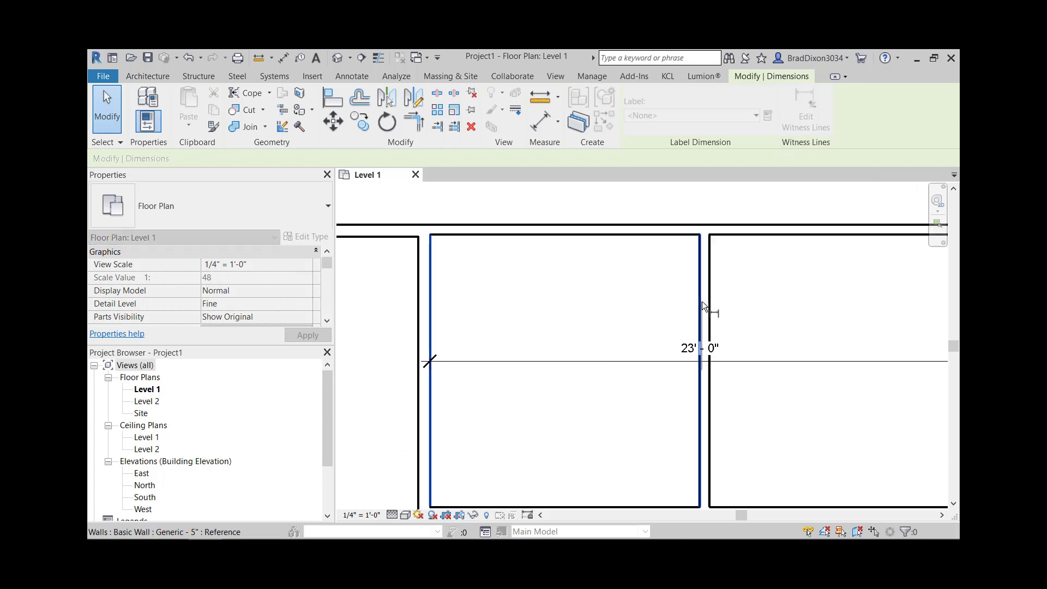
click(705, 304)
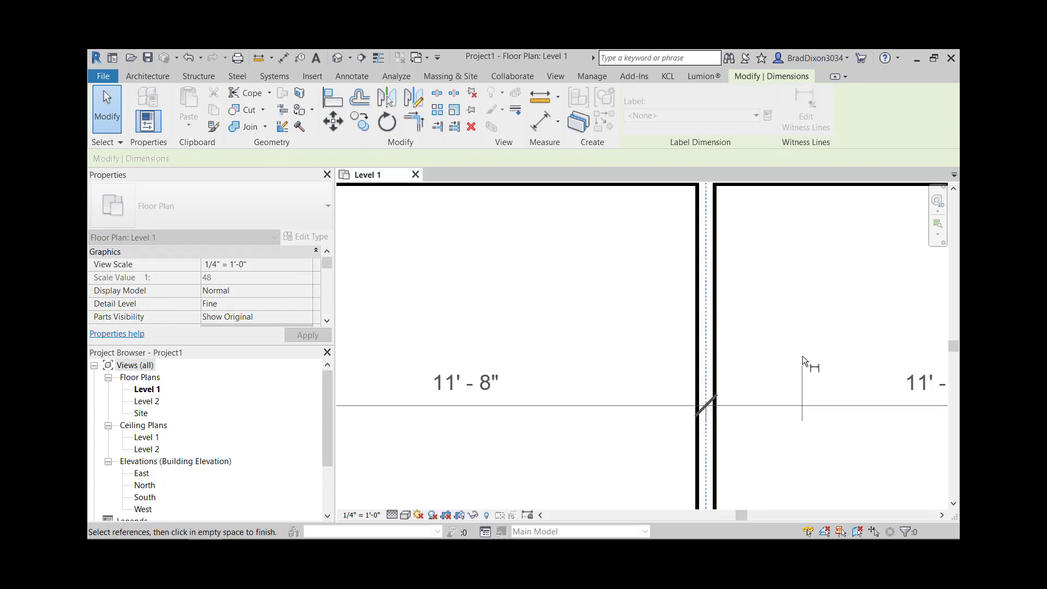
click(815, 321)
scroll(818, 358, down, 4)
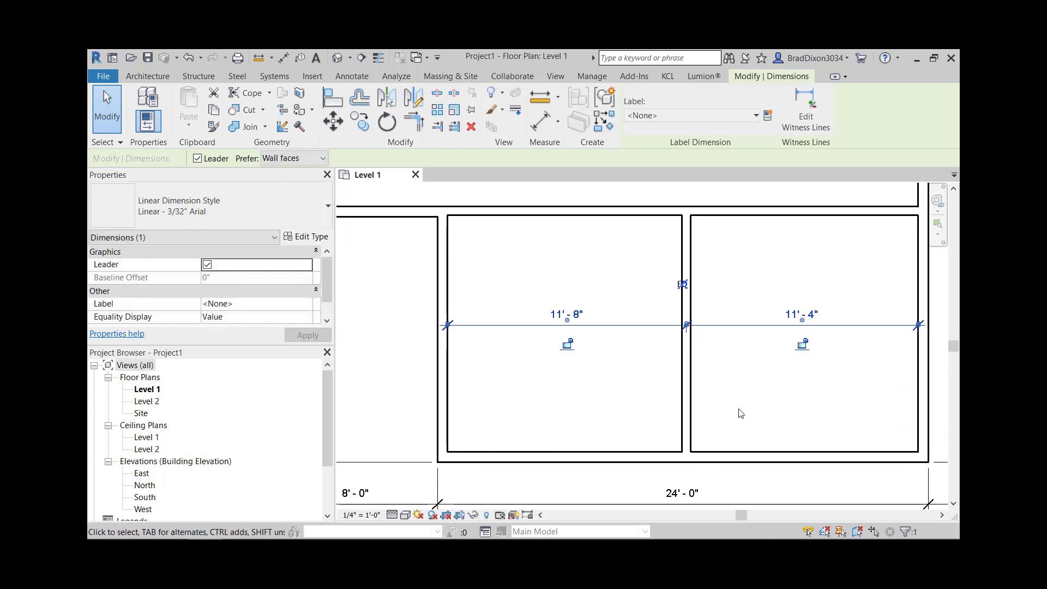
- Apply the equality constraint to the dimension string so the partition wall is centered in the lower room
scroll(680, 289, up, 3)
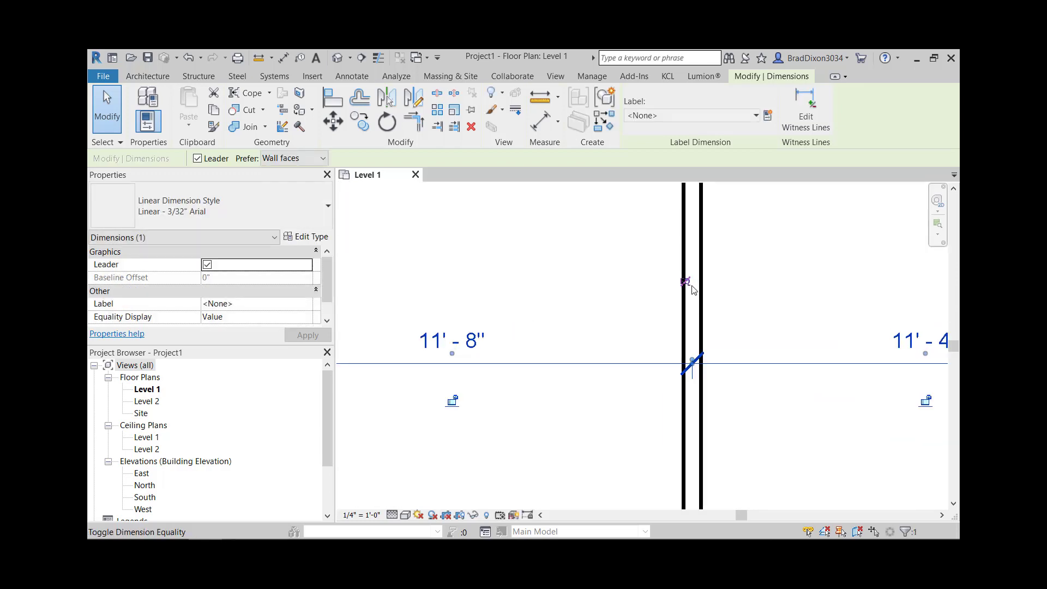
scroll(692, 290, down, 5)
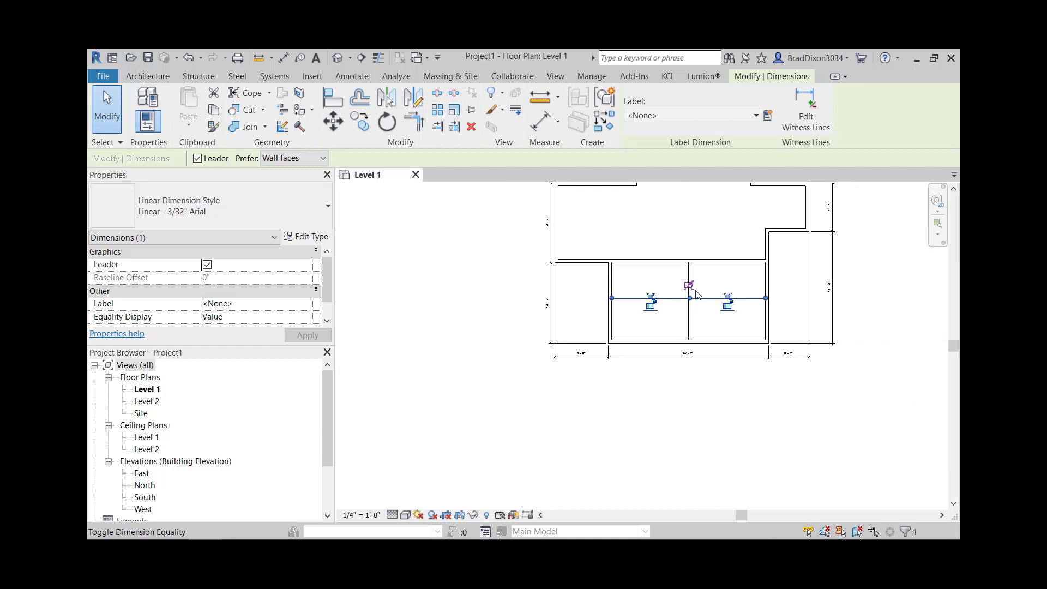
scroll(690, 289, up, 5)
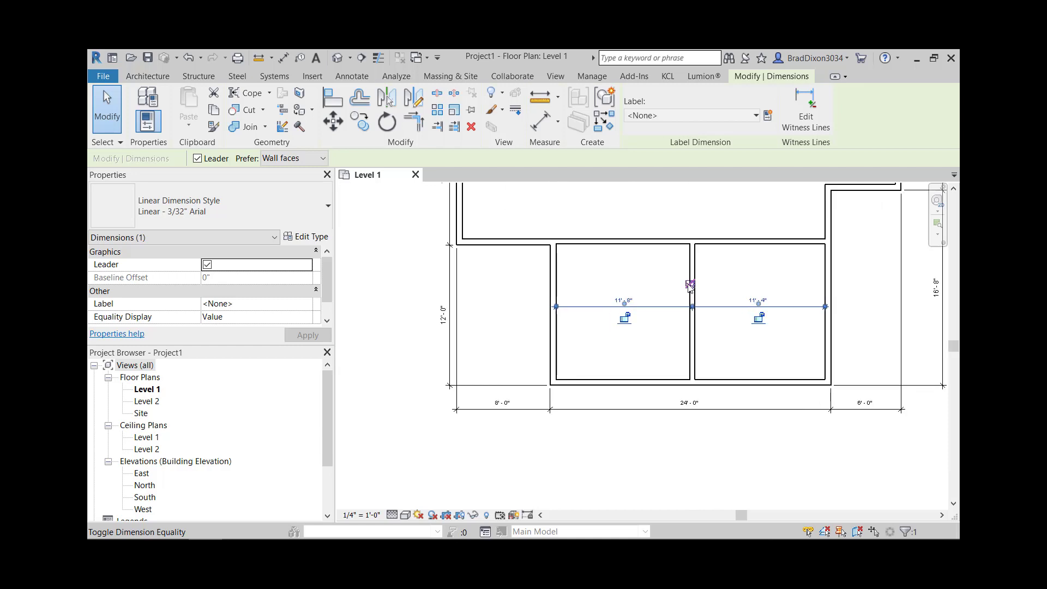
click(694, 287)
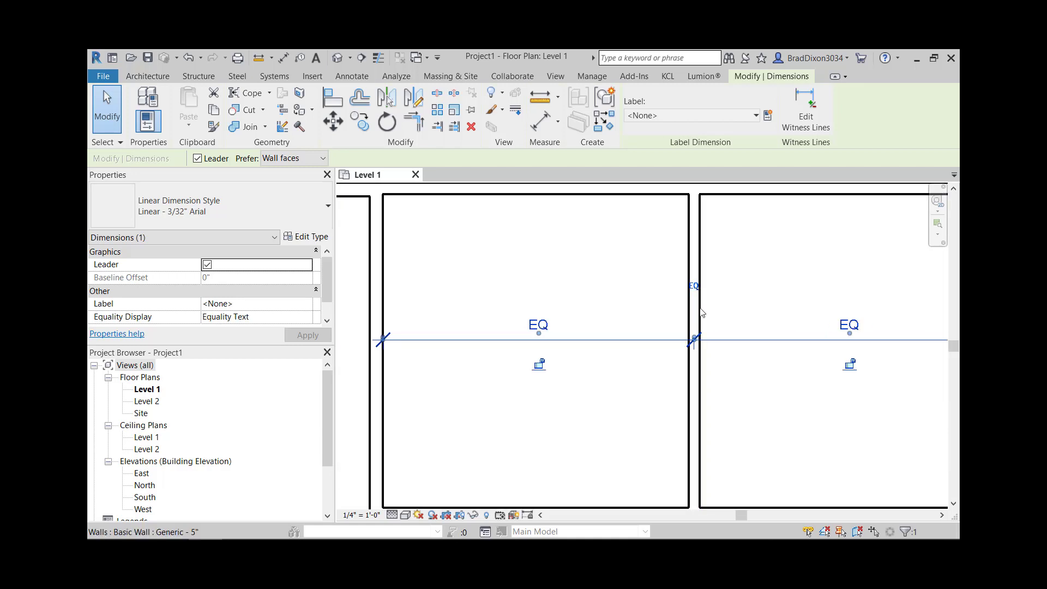
scroll(734, 397, down, 2)
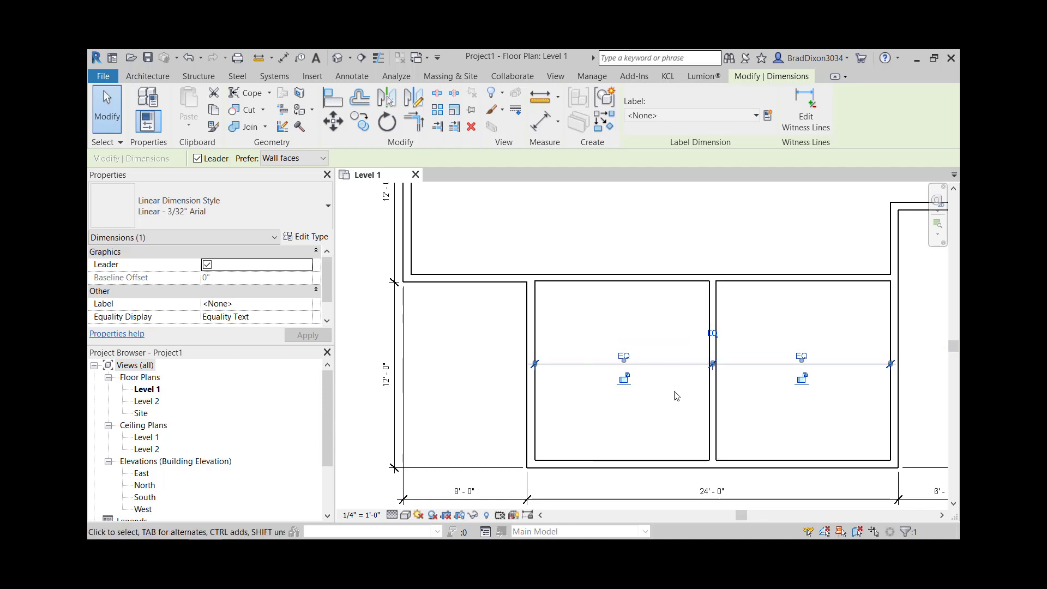
- Turn off the equality constraint on the dimension string and delete the dimension from the lower room
click(713, 333)
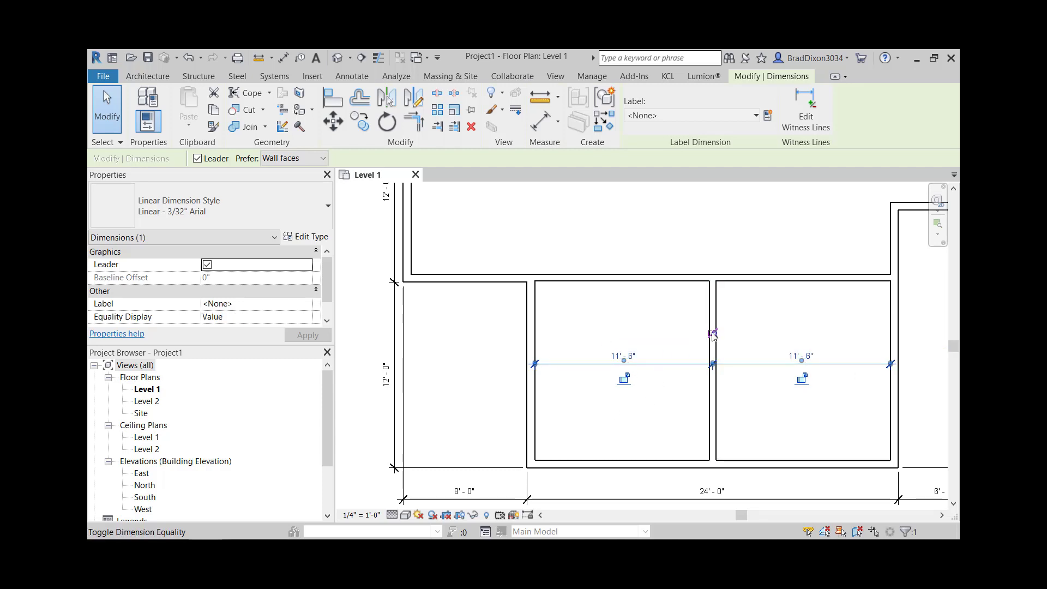
click(818, 436)
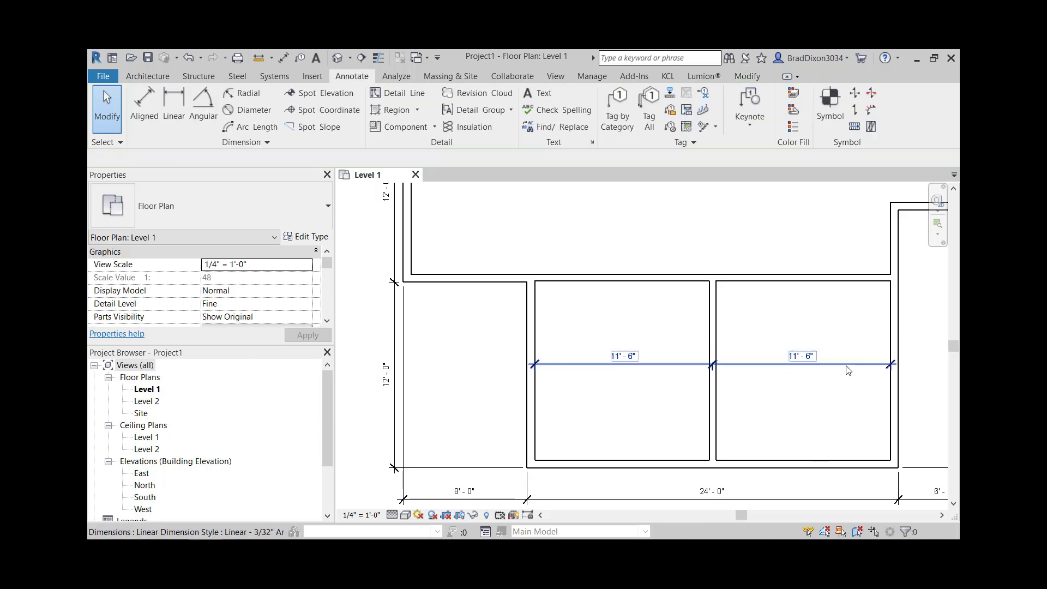
click(788, 375)
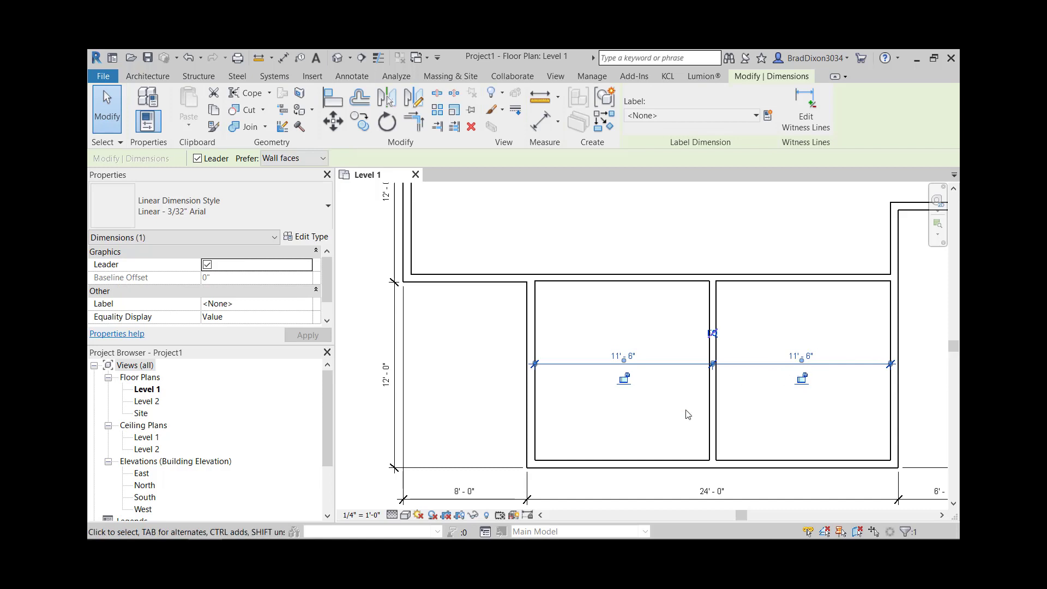
click(674, 400)
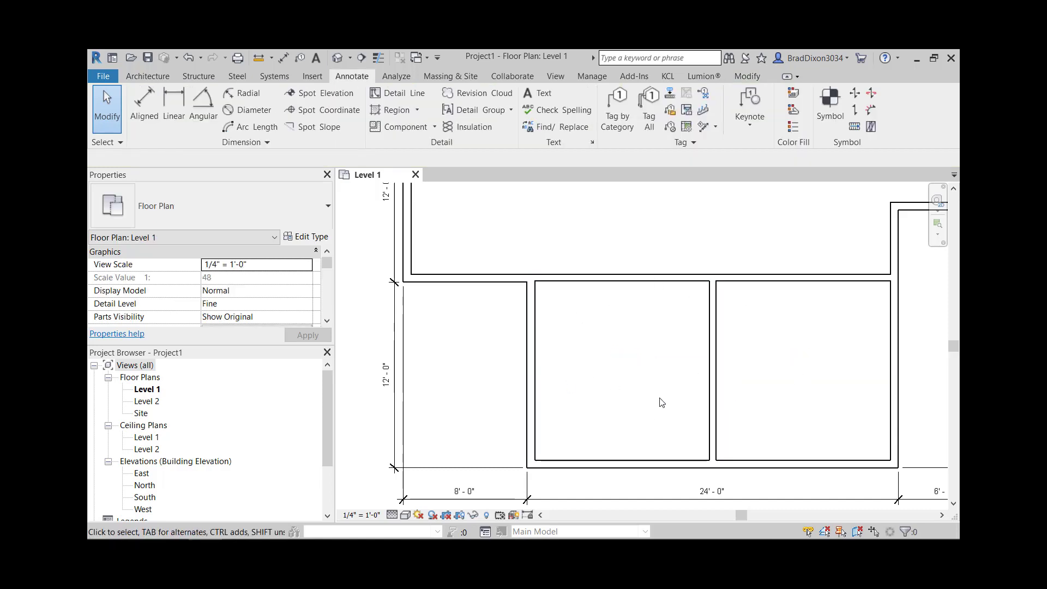
- Move the partition wall left until it is about 8' - 0" from the lower room's left wall
click(713, 354)
drag(640, 355, 654, 358)
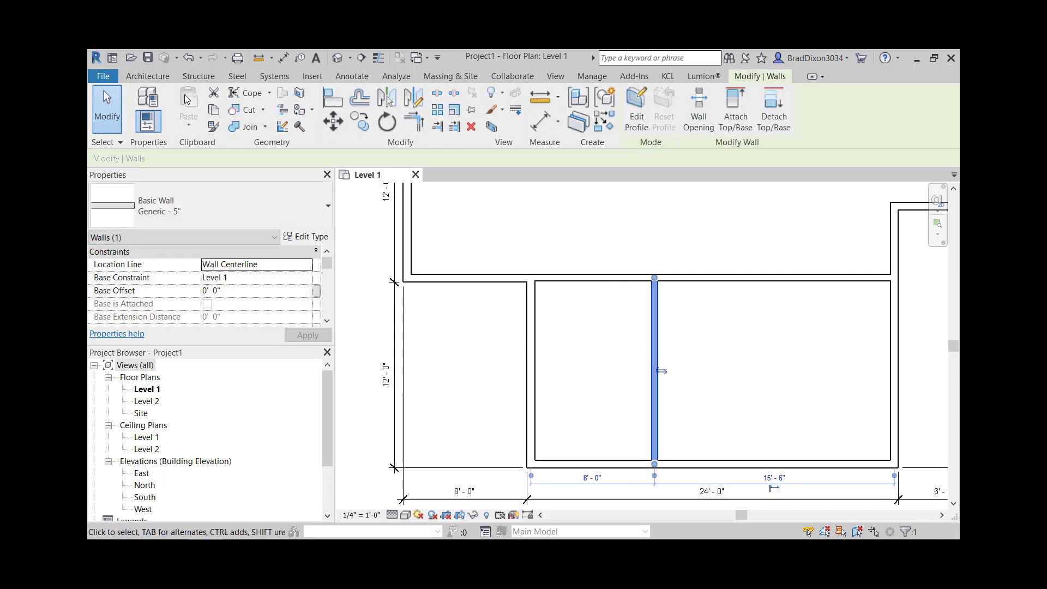
- Draw a second vertical Generic - 5" wall about 12' - 0 1/2" long across the larger space right of the first partition
click(147, 80)
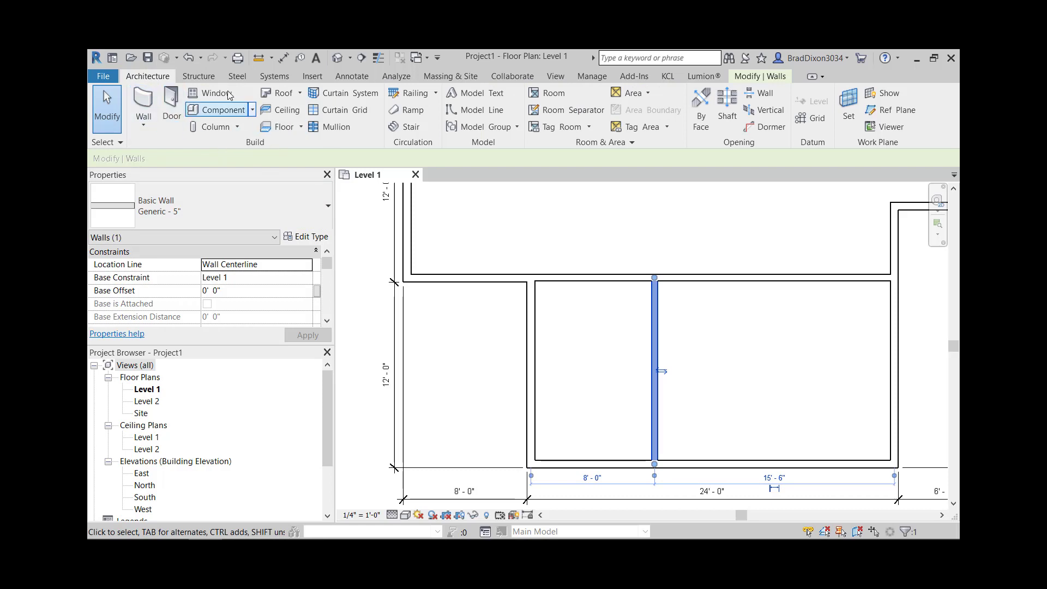
click(149, 105)
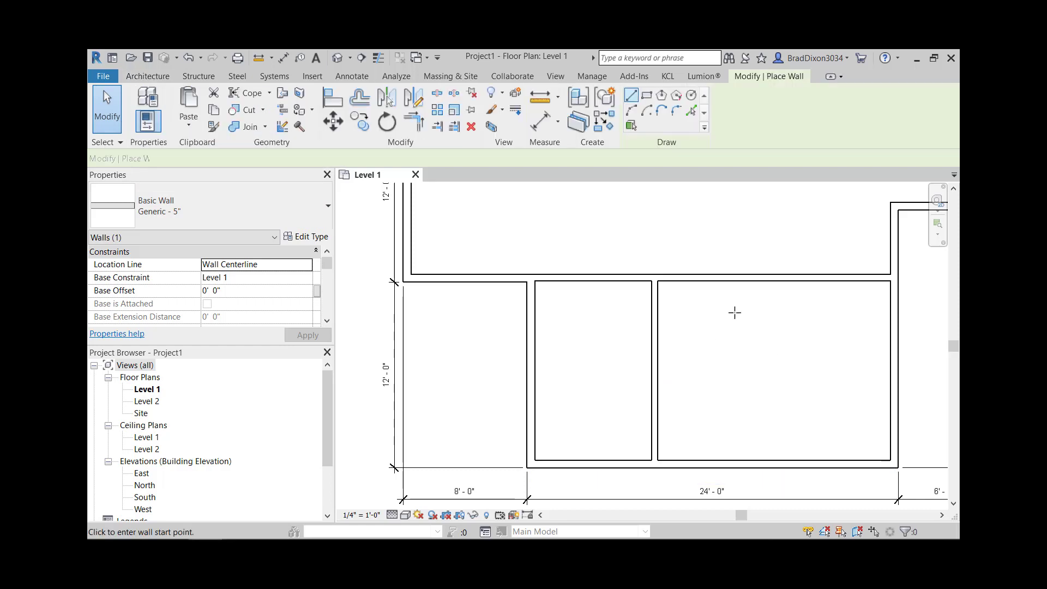
click(742, 279)
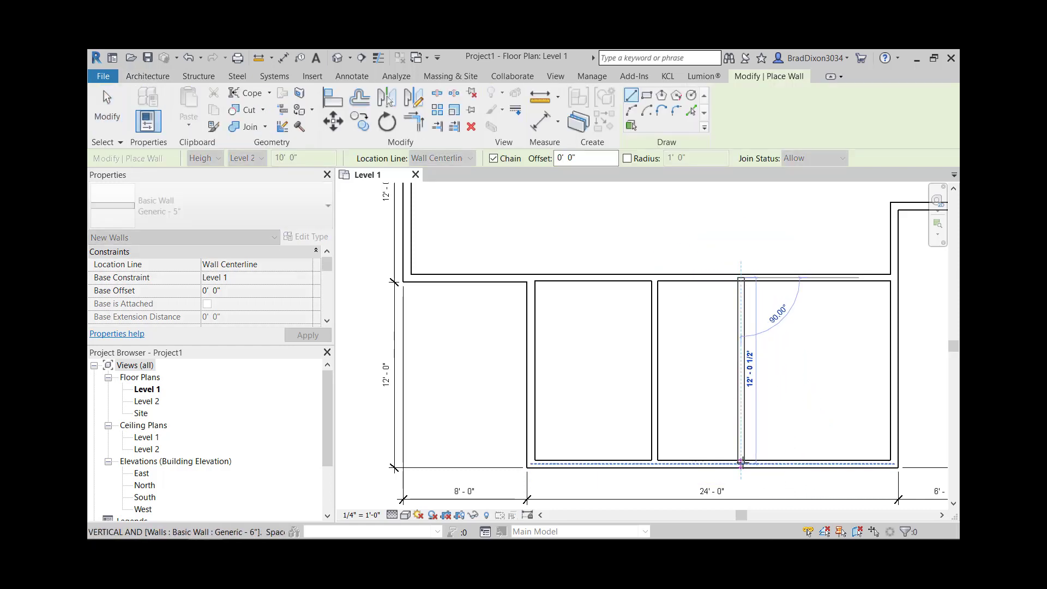
click(741, 464)
key(Escape)
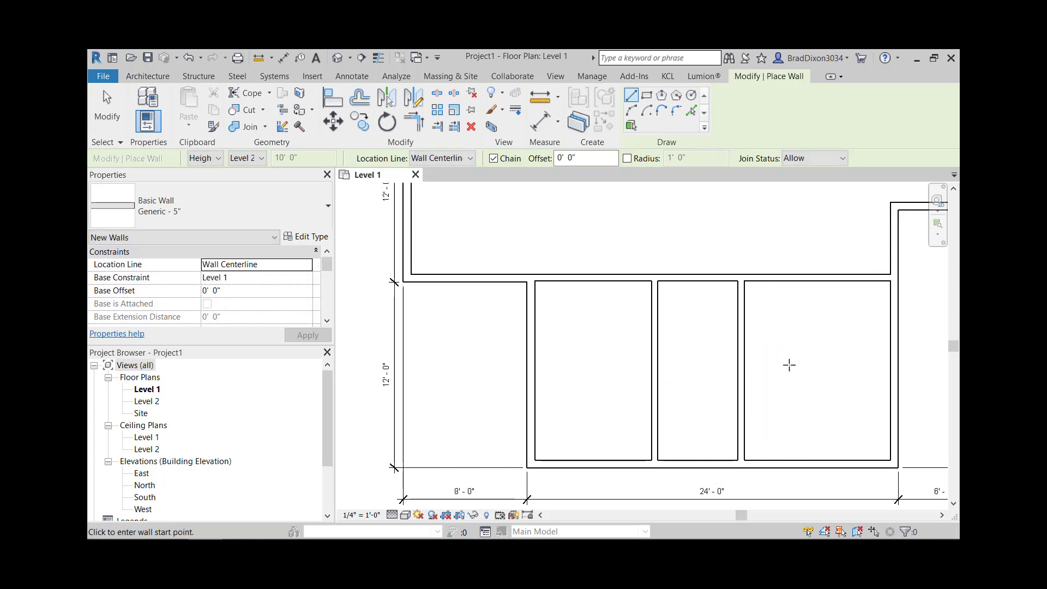
key(Escape)
- Dimension the lower room from its left inner wall face through both partition centerlines to the right inner face, placed above the room, and make the segments equal
middle_drag(825, 423, 834, 462)
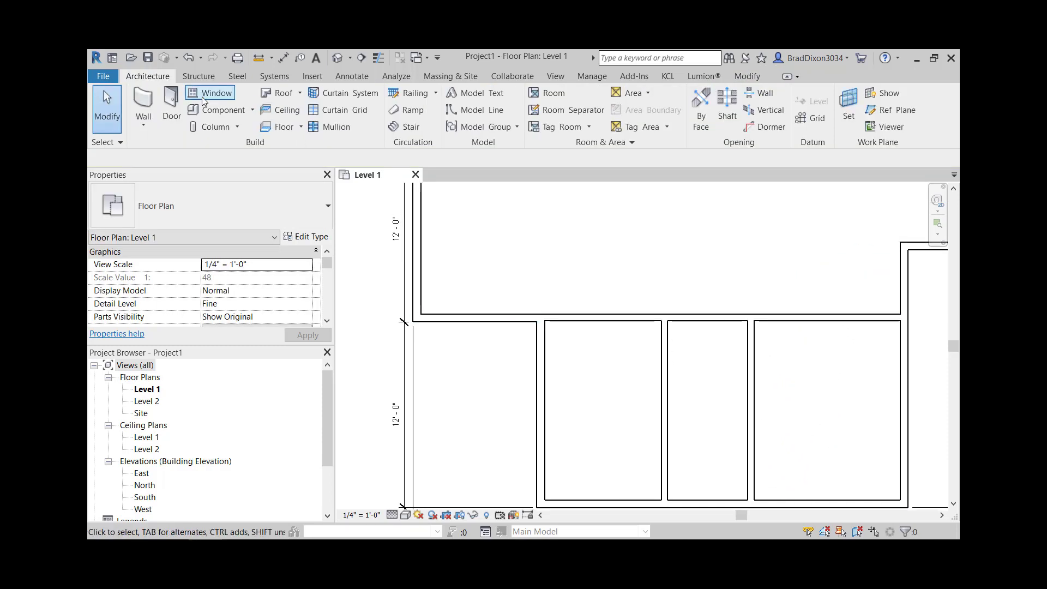
click(357, 81)
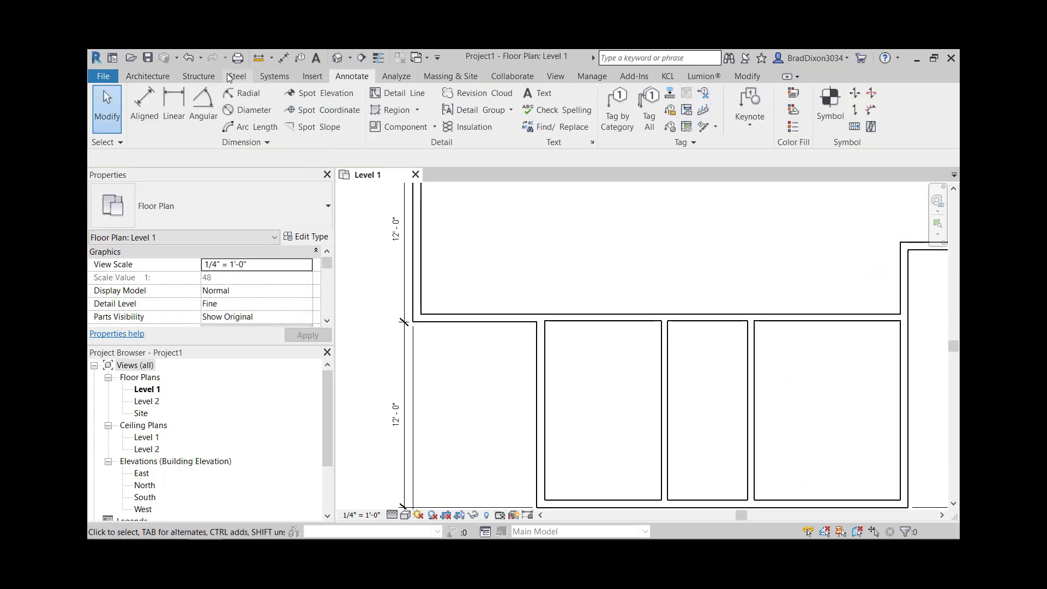
click(149, 103)
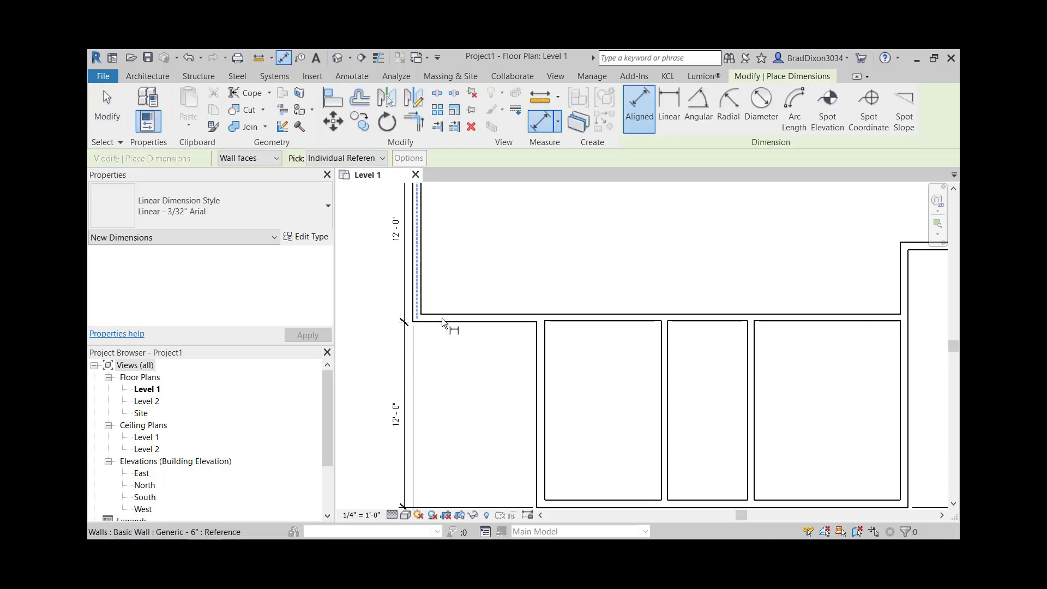
click(544, 380)
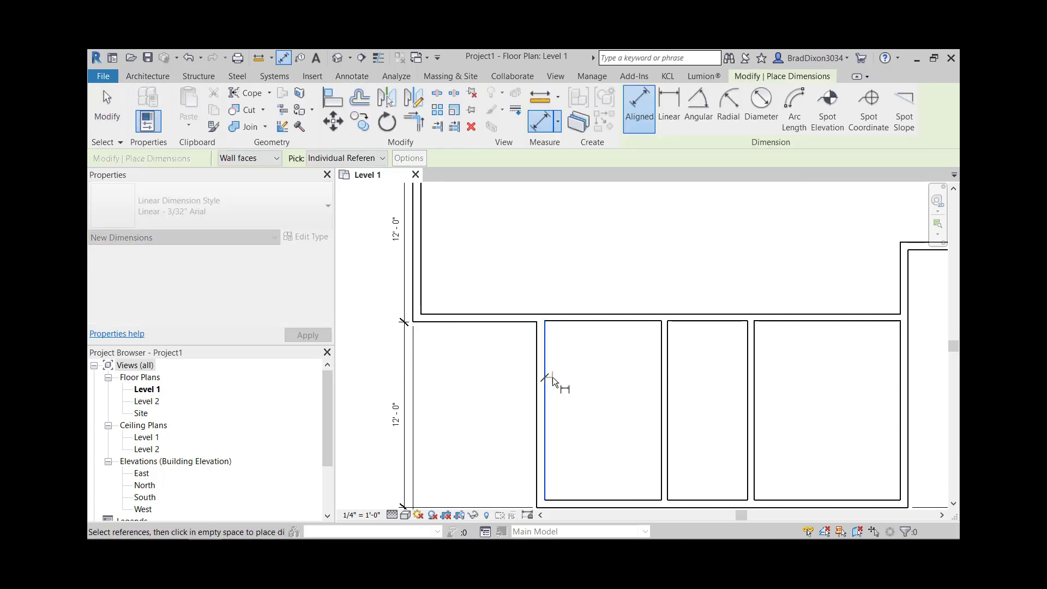
click(665, 408)
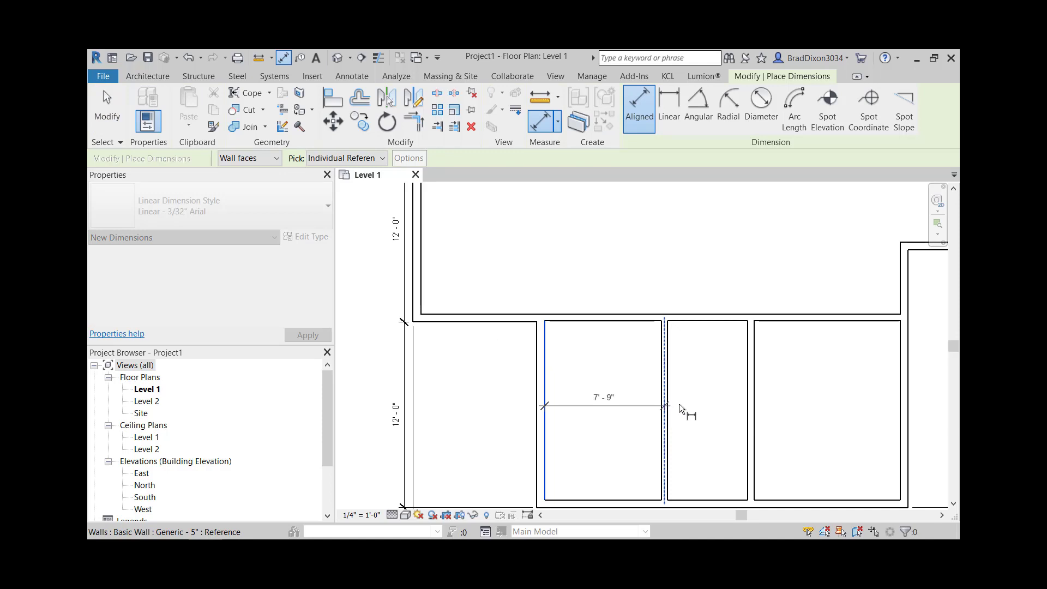
click(752, 415)
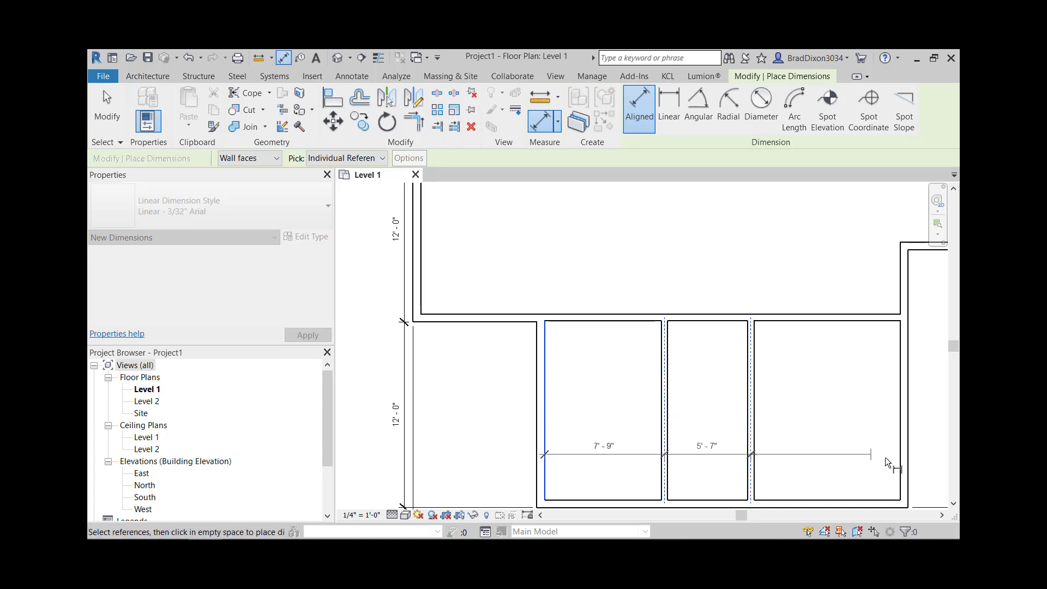
click(899, 411)
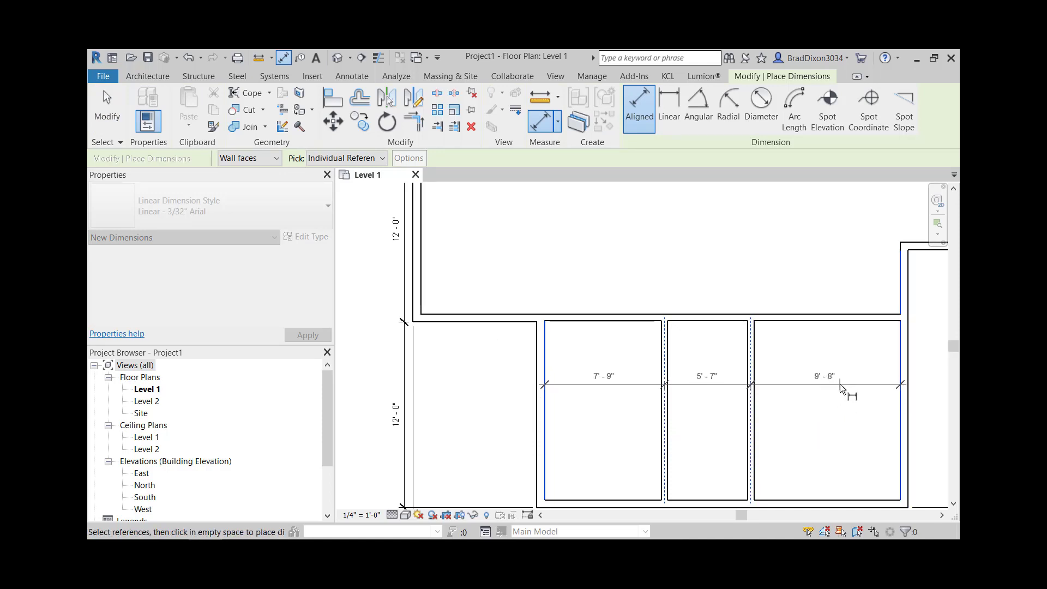
click(842, 279)
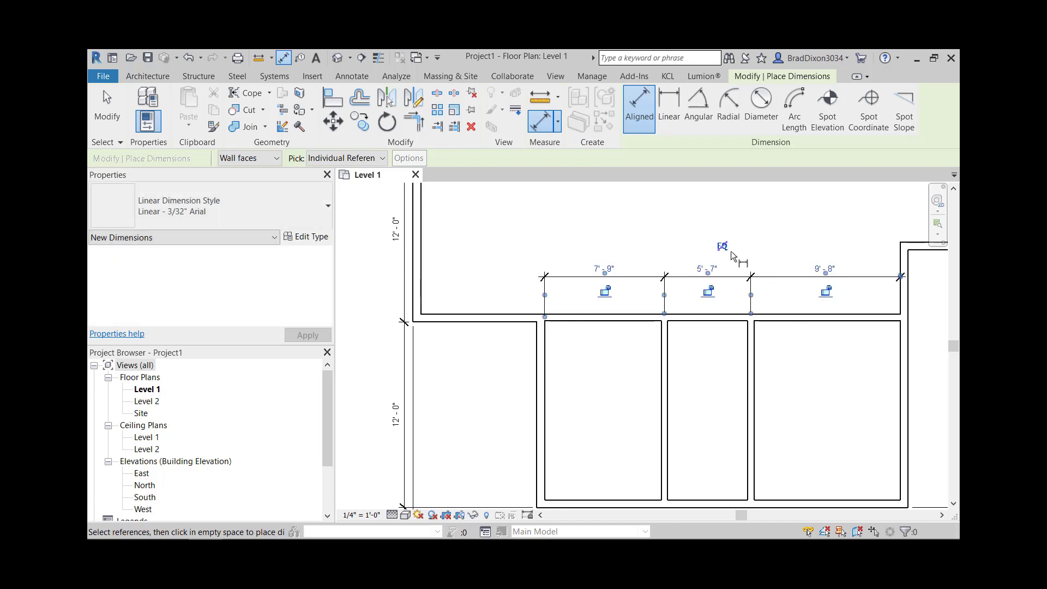
click(722, 246)
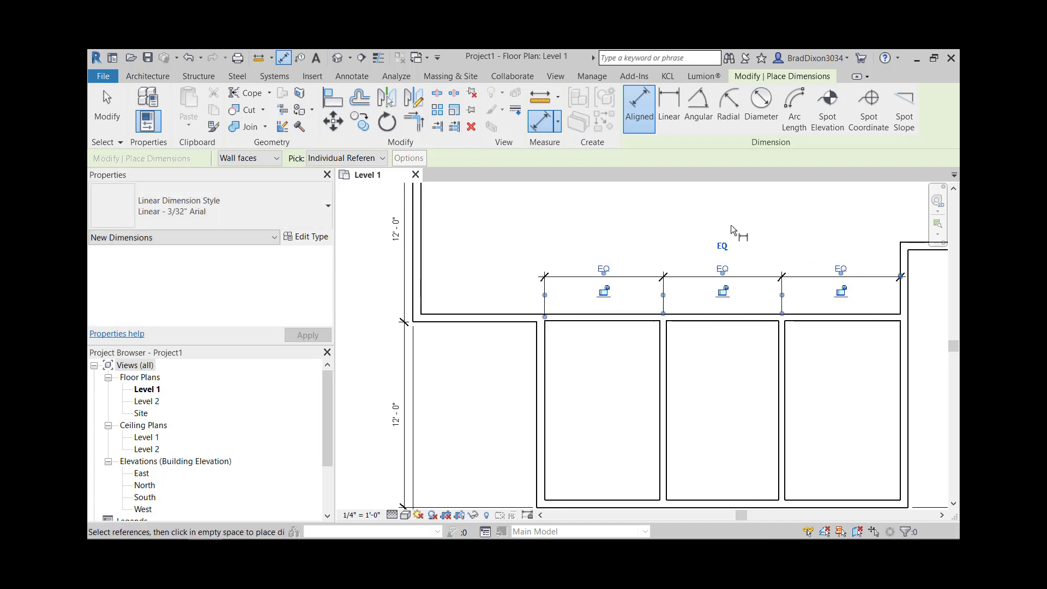
- Turn off the equality constraint on the three-segment dimension string and delete the string above the lower room
click(723, 246)
key(Escape)
key(Escape)
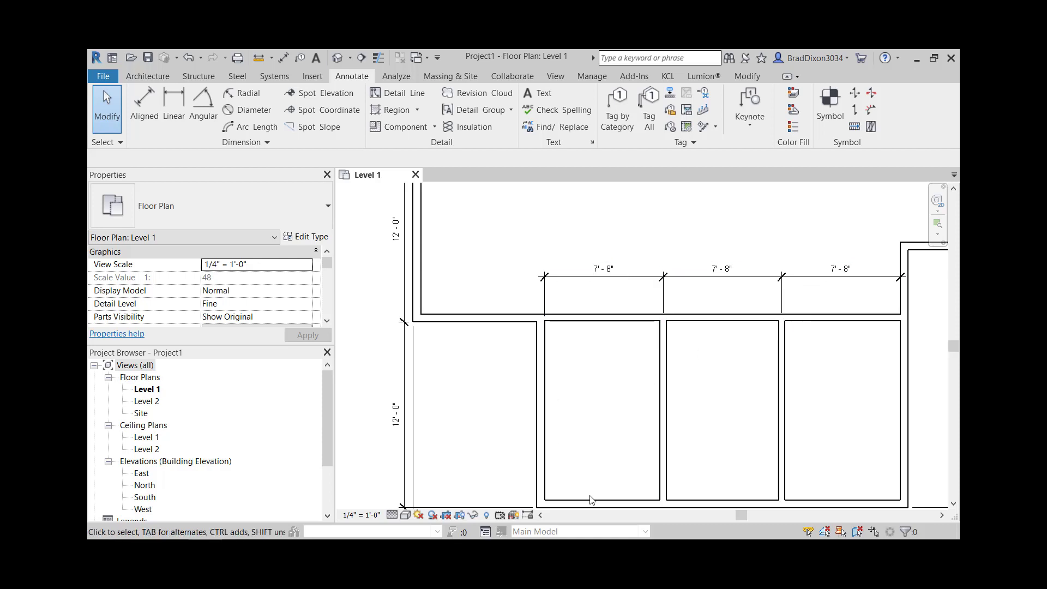
click(781, 293)
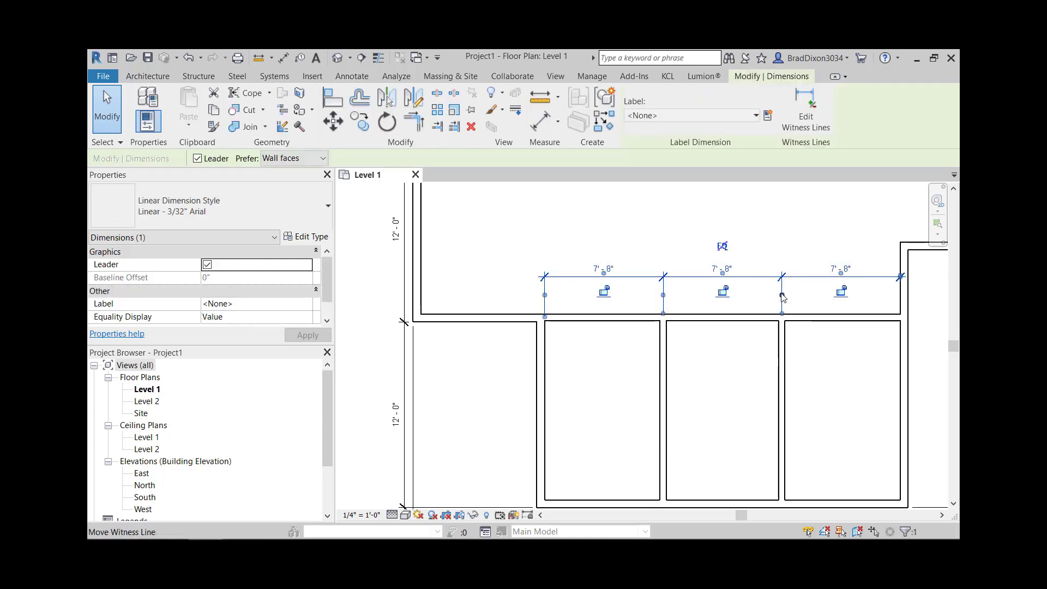
key(Delete)
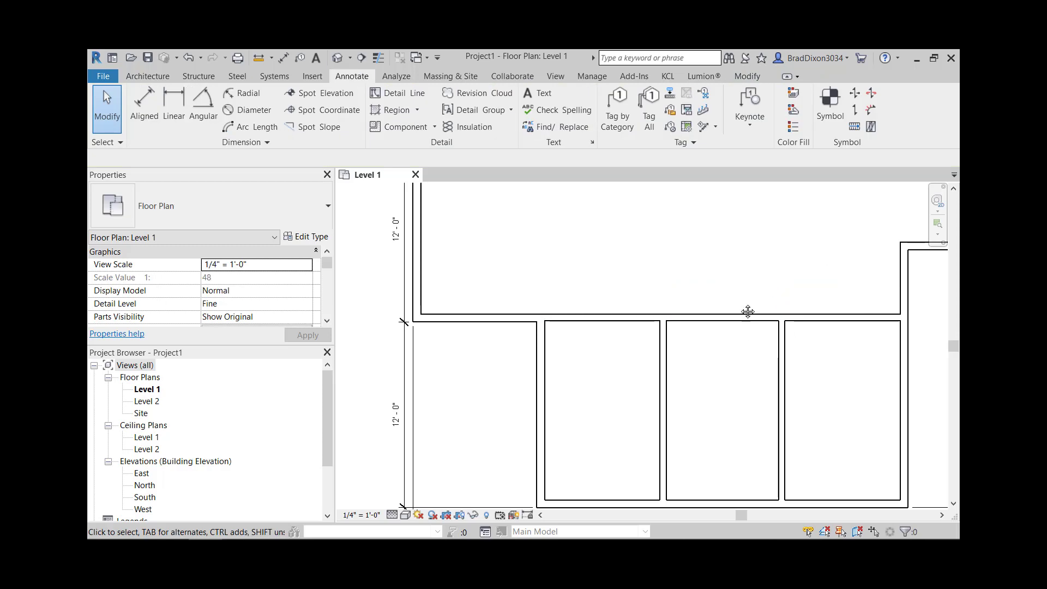
- Place four Fixed 36" x 48" windows about 3' - 9" apart in the 18' - 0" upper bay wall, the first about 3' - 3" from its left end
middle_drag(747, 312, 801, 478)
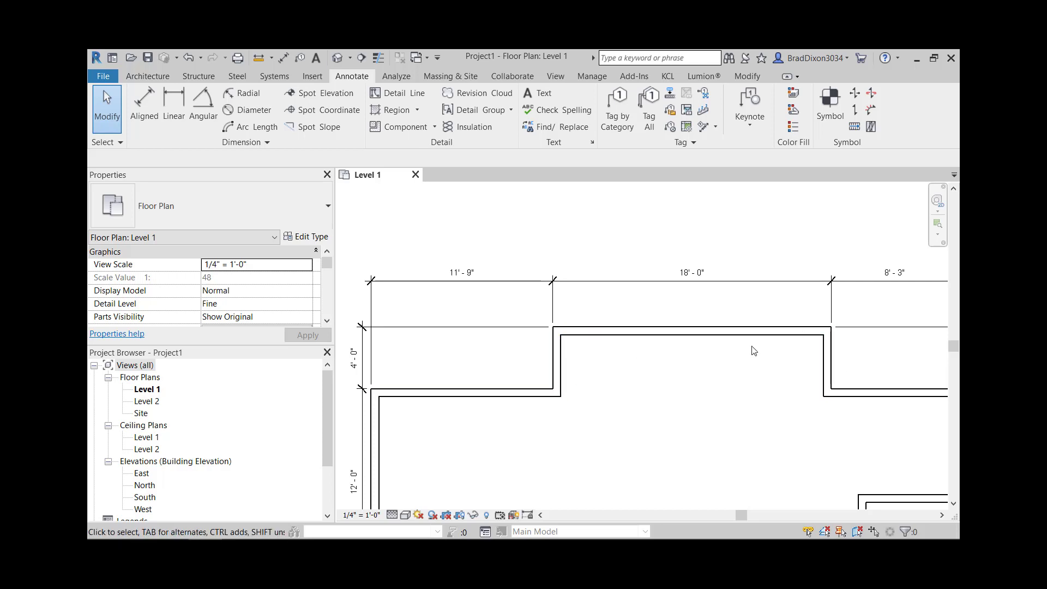
click(155, 80)
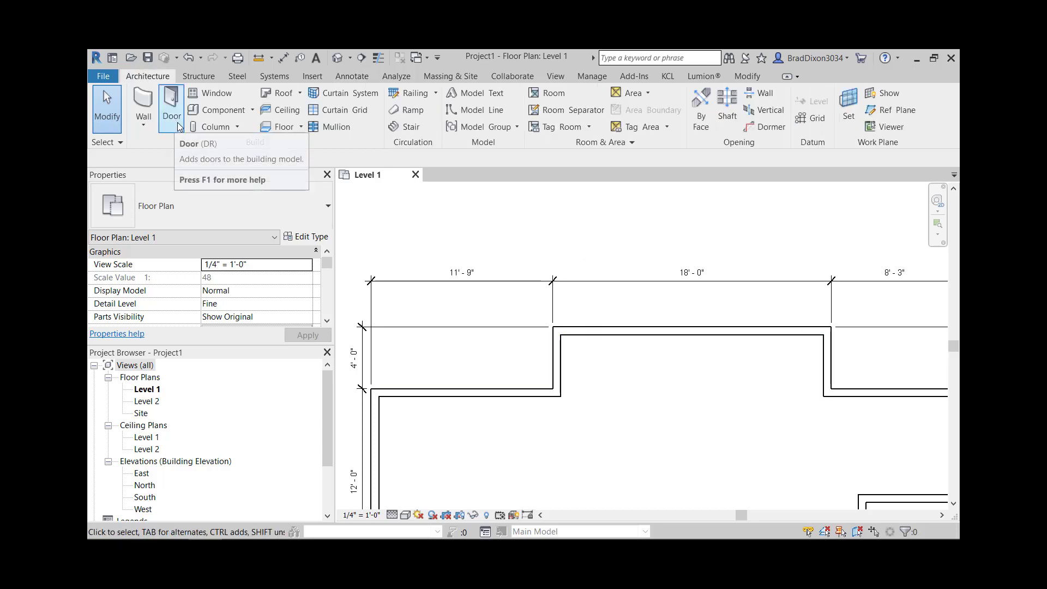
click(204, 95)
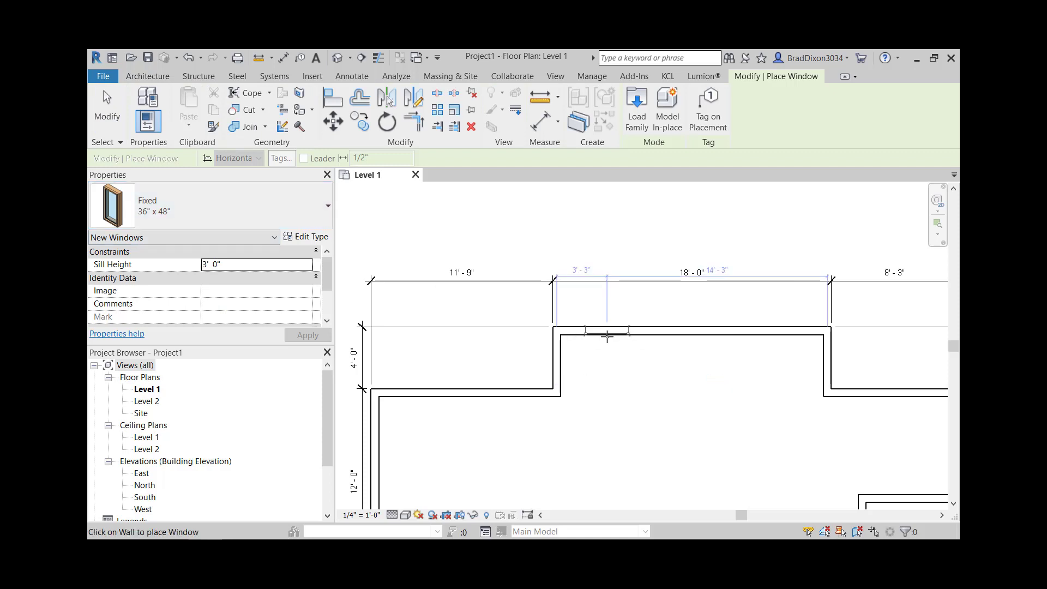
click(611, 338)
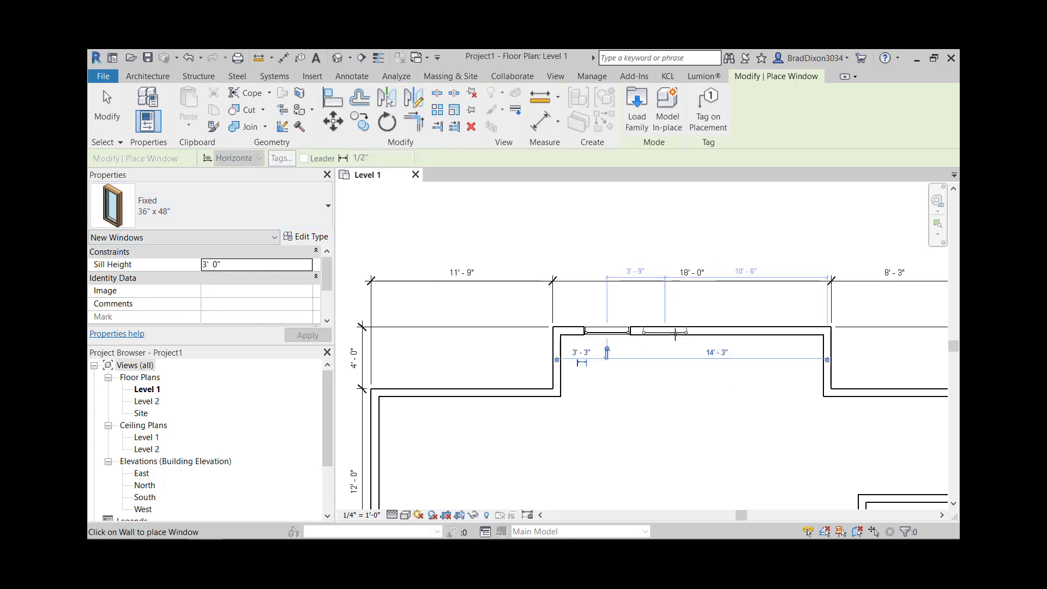
click(664, 332)
click(720, 332)
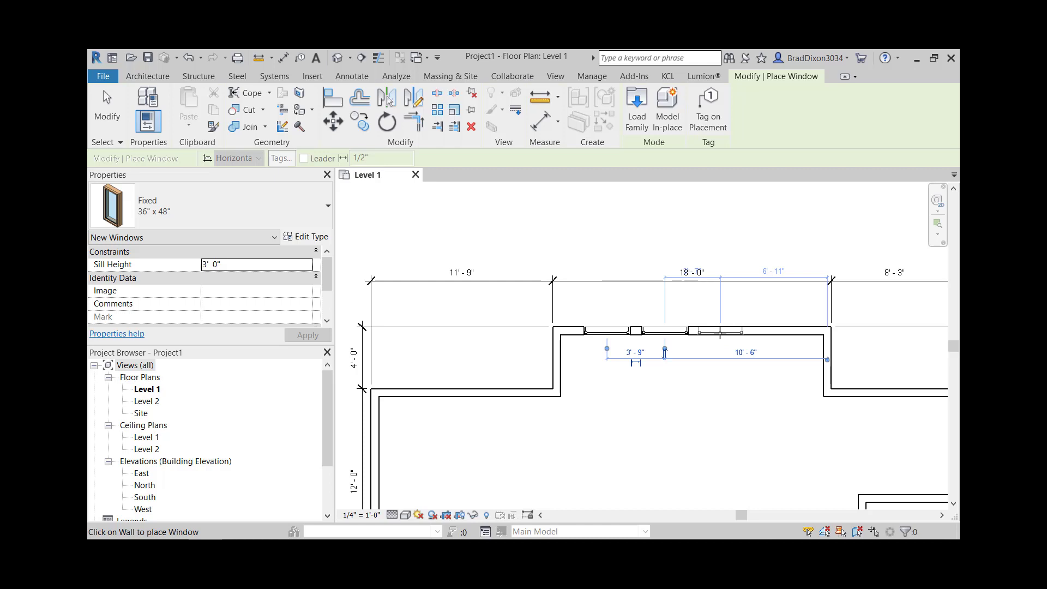
click(781, 335)
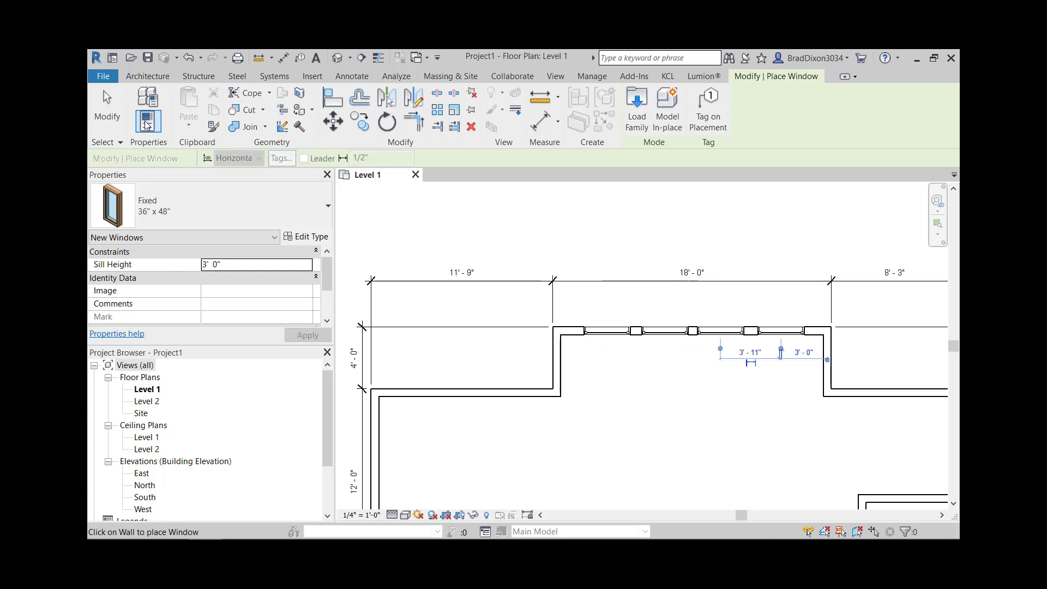
click(106, 109)
- Align the right edge of the third window from the left in the upper bay wall to the left edge of the fourth window
middle_drag(626, 335, 641, 338)
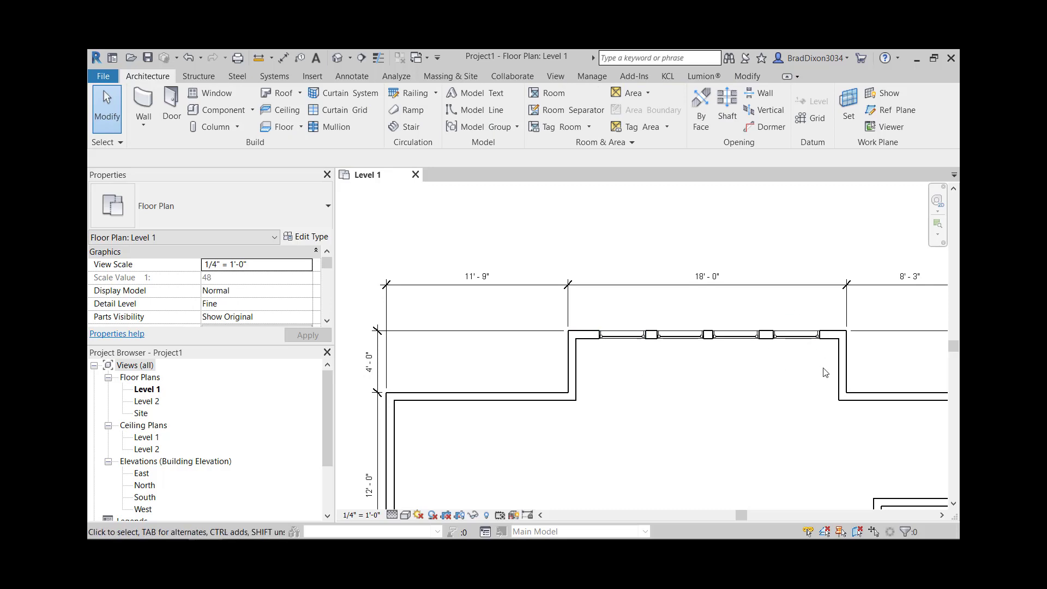
scroll(833, 345, up, 2)
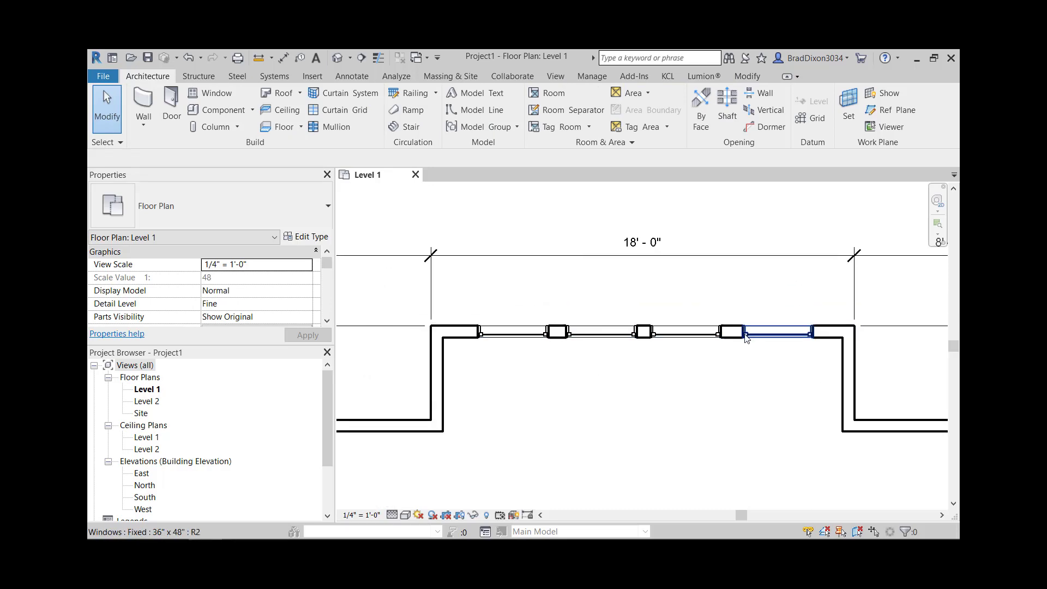
click(760, 339)
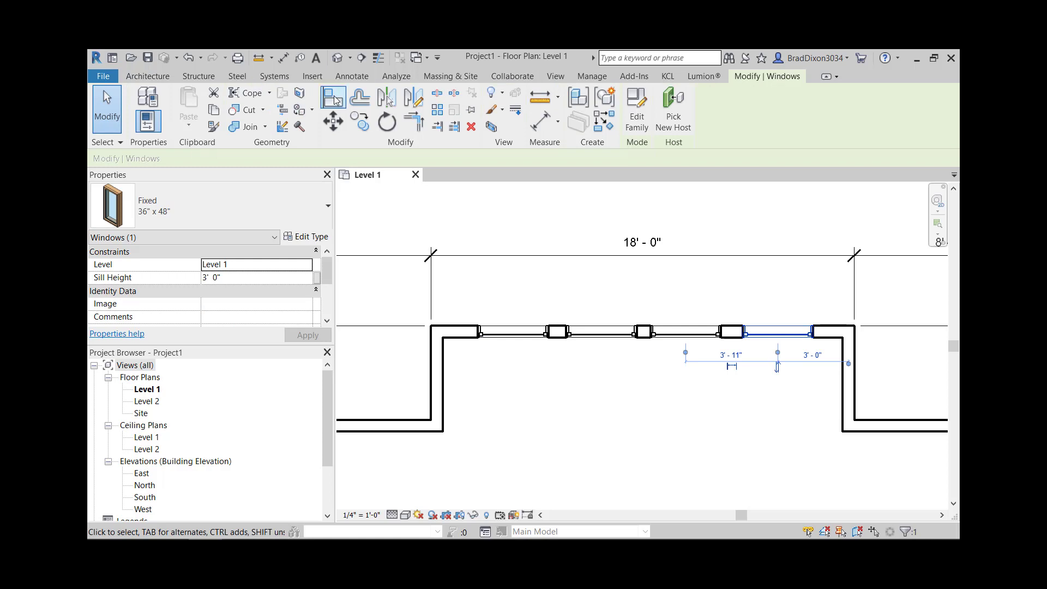
key(a)
key(l)
scroll(709, 300, up, 3)
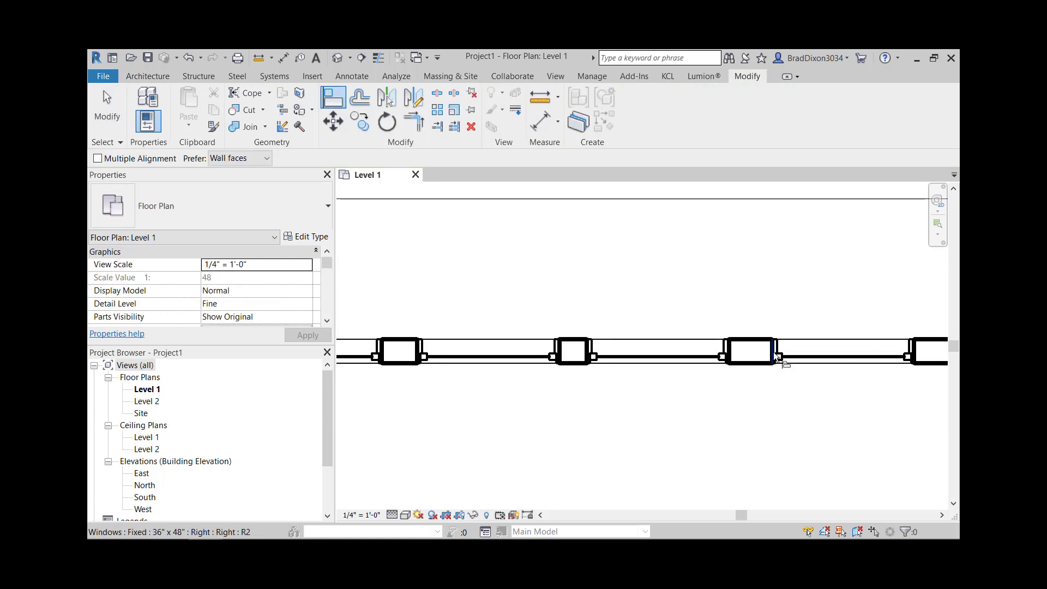
click(773, 351)
click(730, 349)
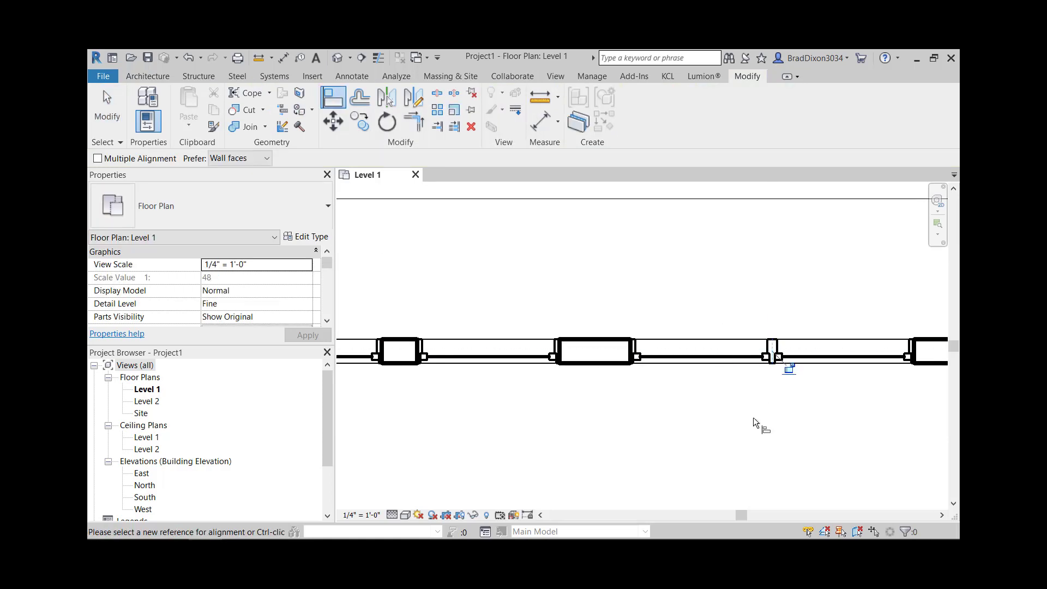
scroll(755, 418, down, 3)
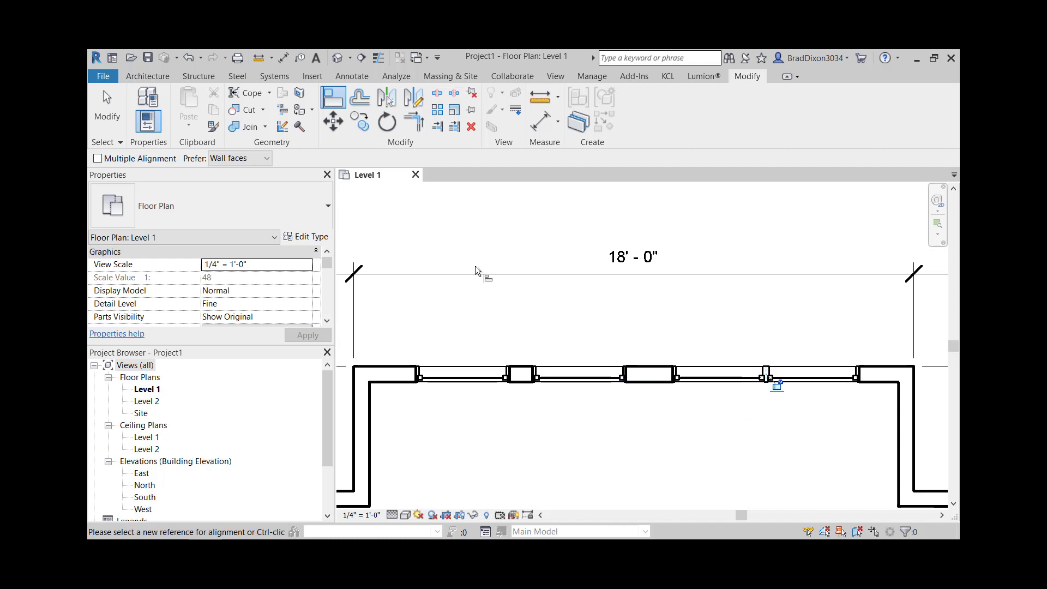
key(Escape)
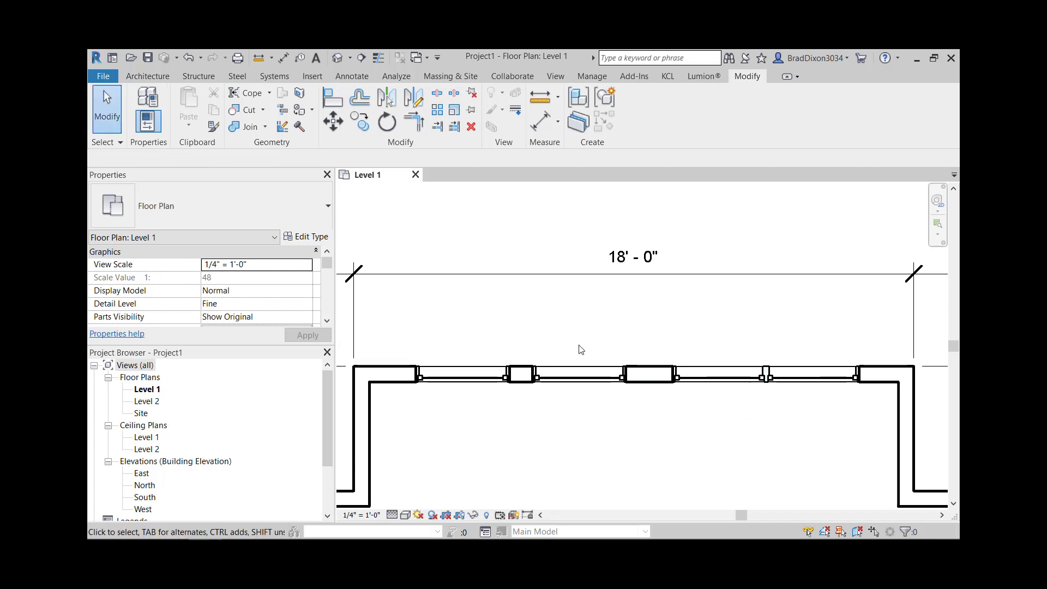
- Replace the third window in the upper bay wall with a new Fixed 36" x 48" window placed 3' - 9" from each neighbouring window
click(729, 381)
key(Delete)
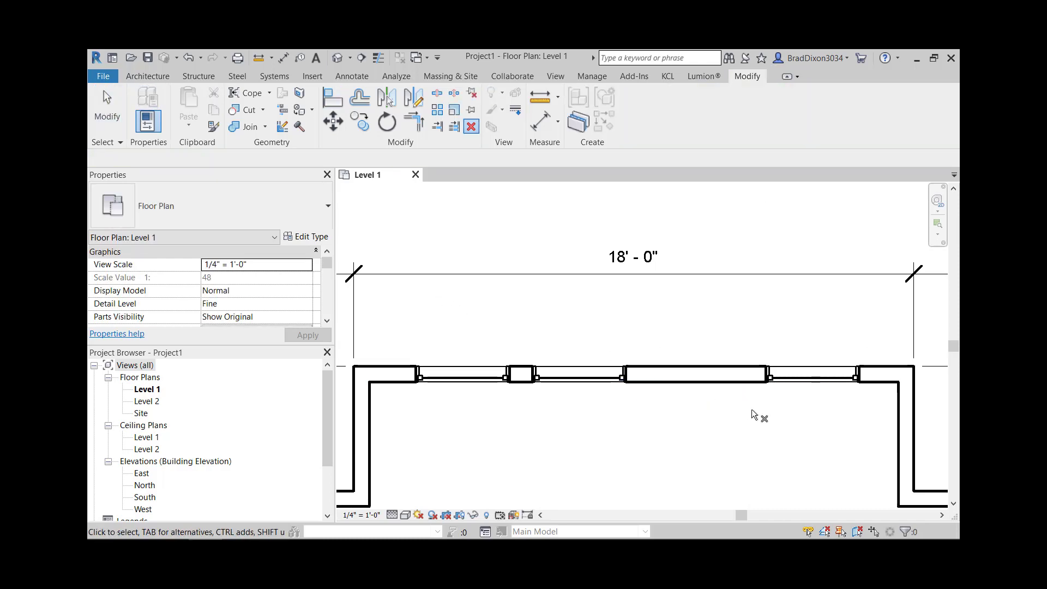
click(147, 76)
click(216, 93)
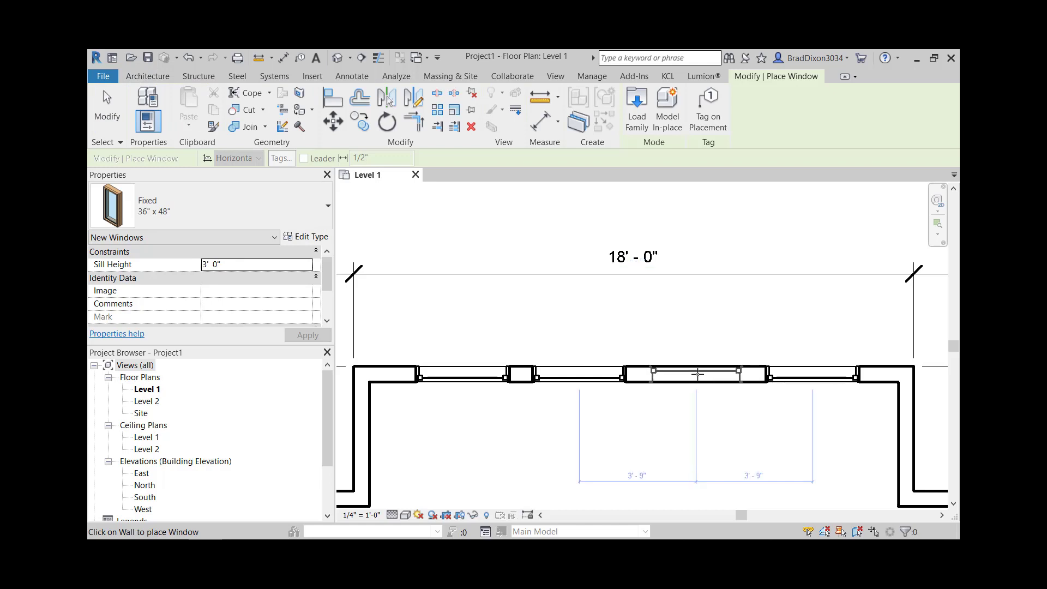
click(697, 376)
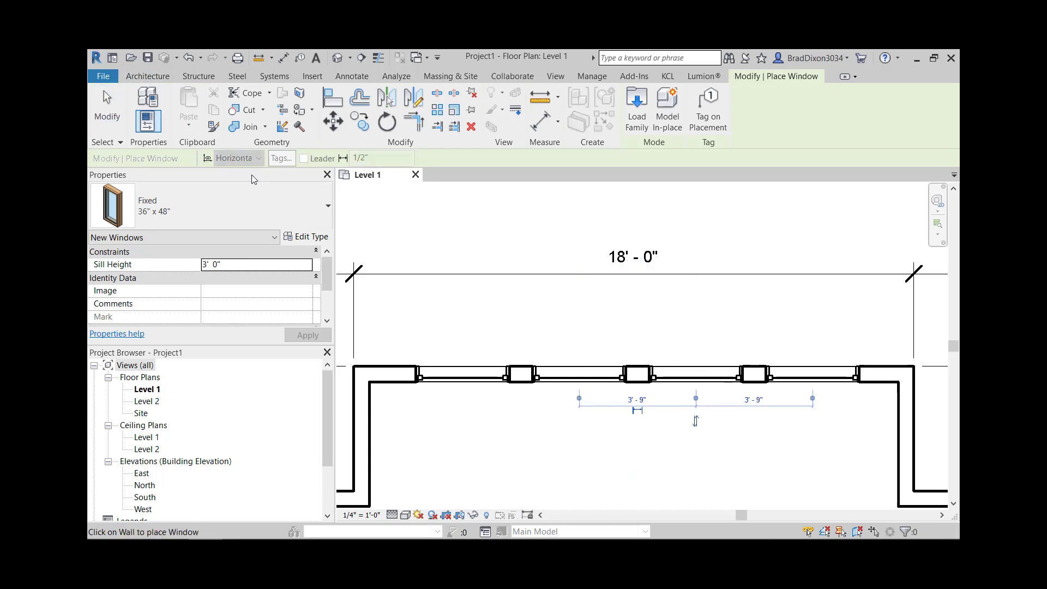
- Place an aligned dimension string above the upper bay wall, from outer face to outer face of its side walls through the four window centres
scroll(613, 418, down, 2)
middle_drag(613, 418, 622, 416)
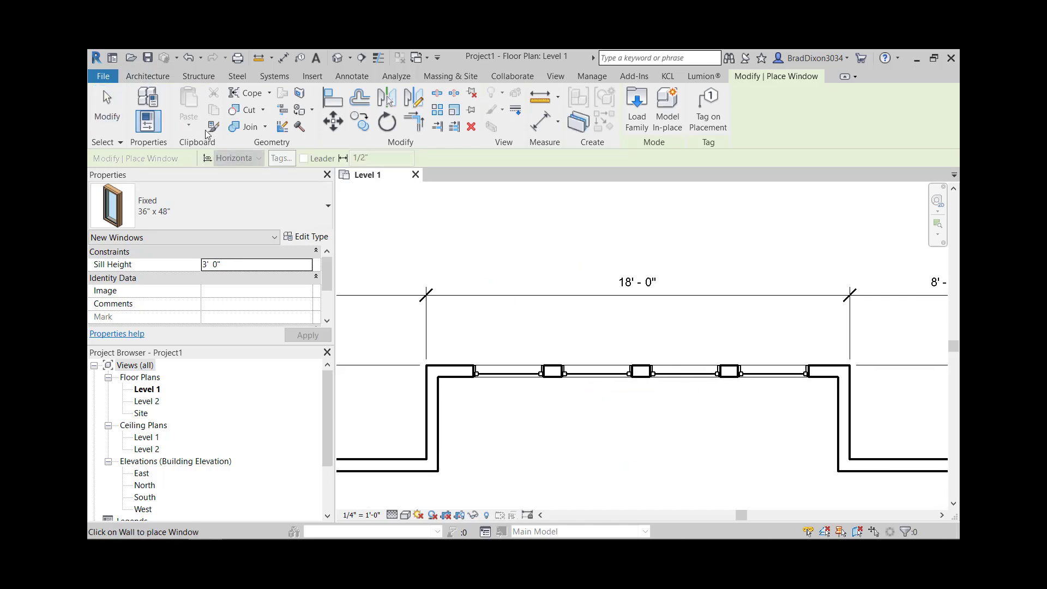
click(351, 76)
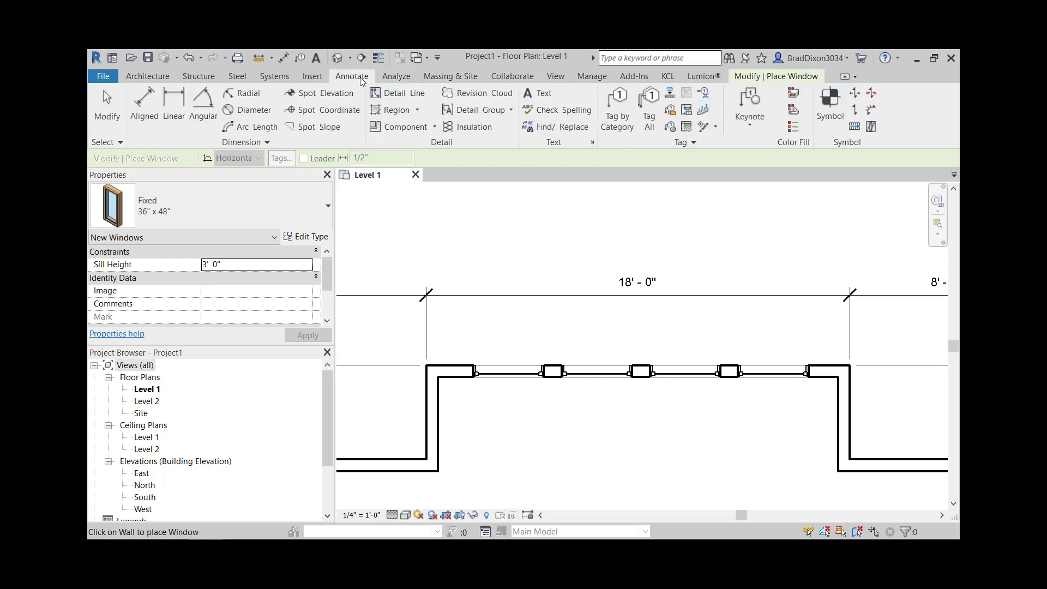
click(144, 106)
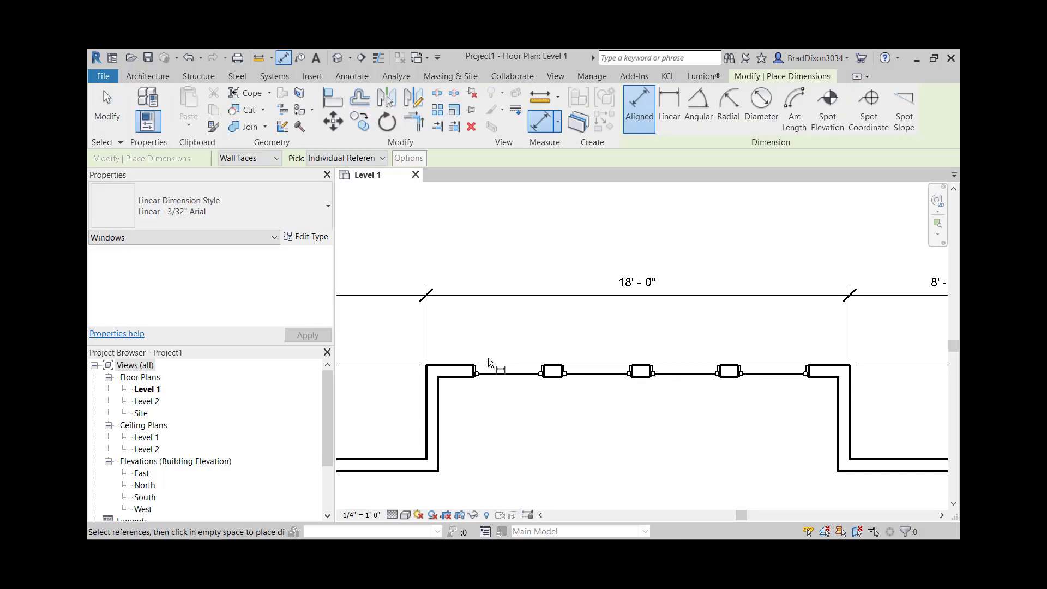
click(427, 374)
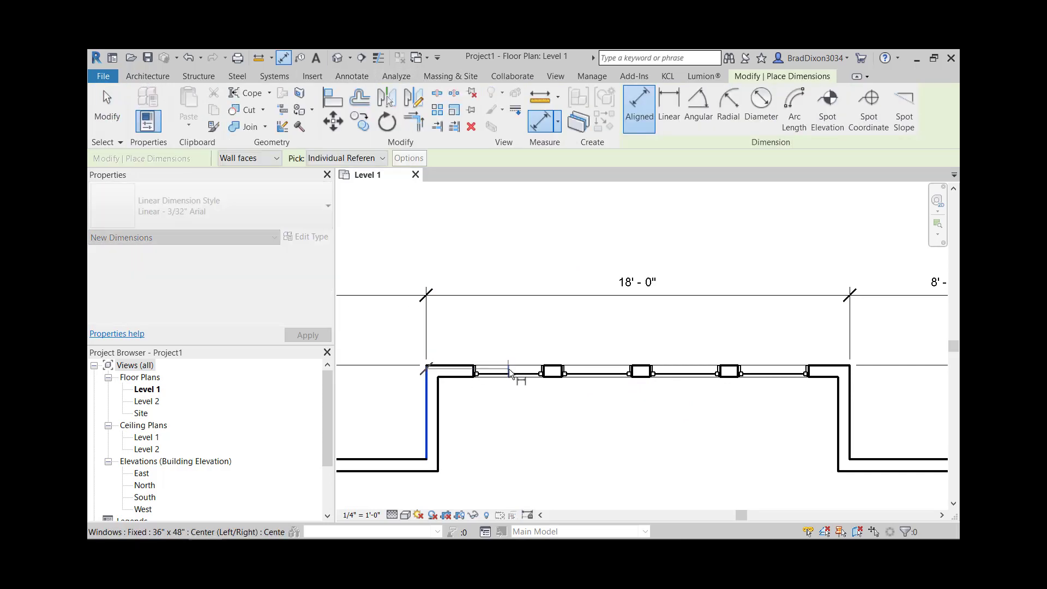
click(601, 374)
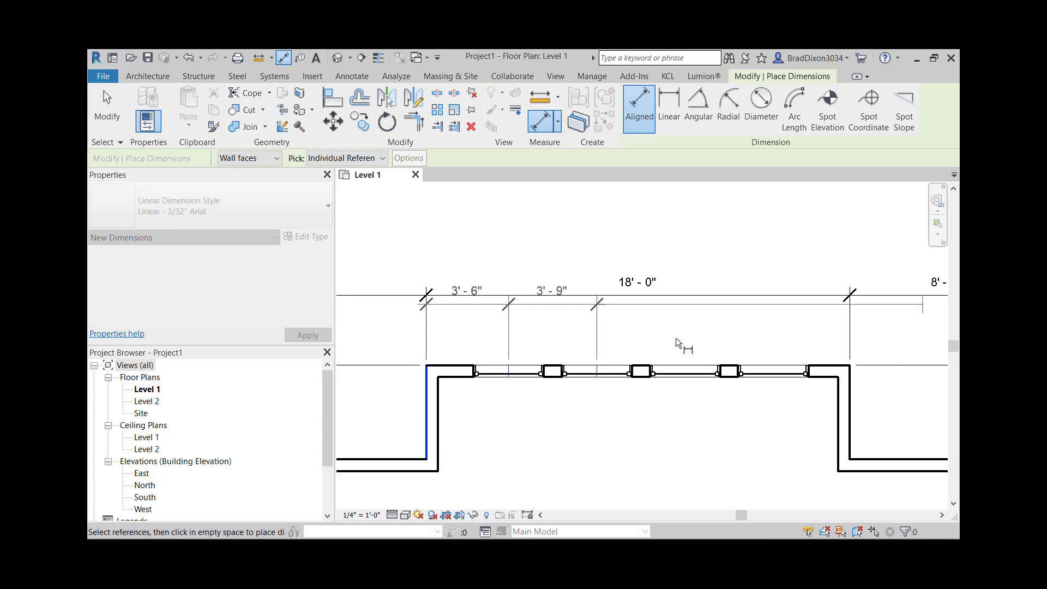
click(686, 374)
click(775, 374)
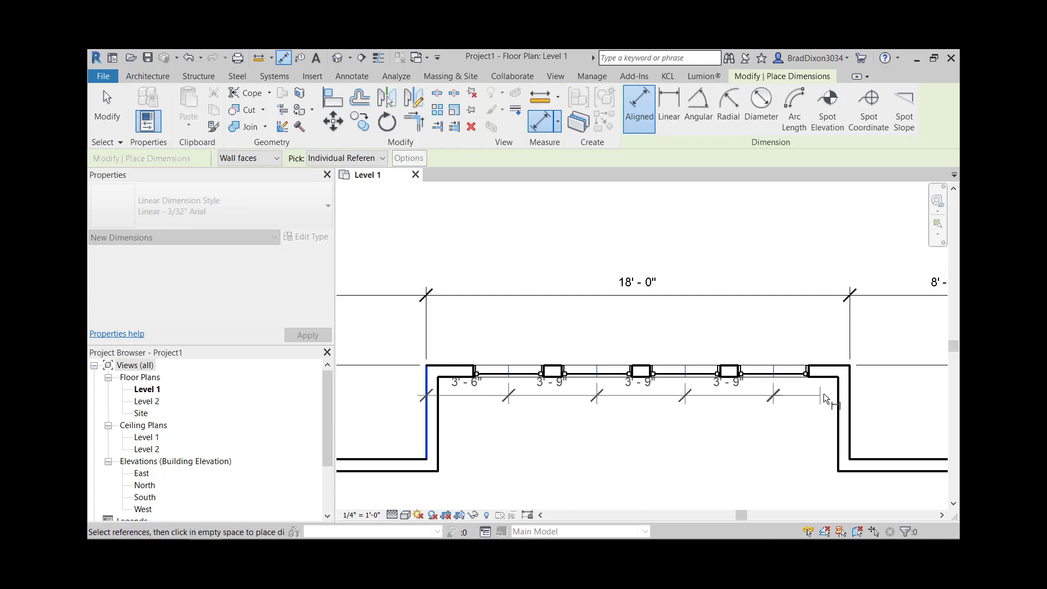
click(850, 385)
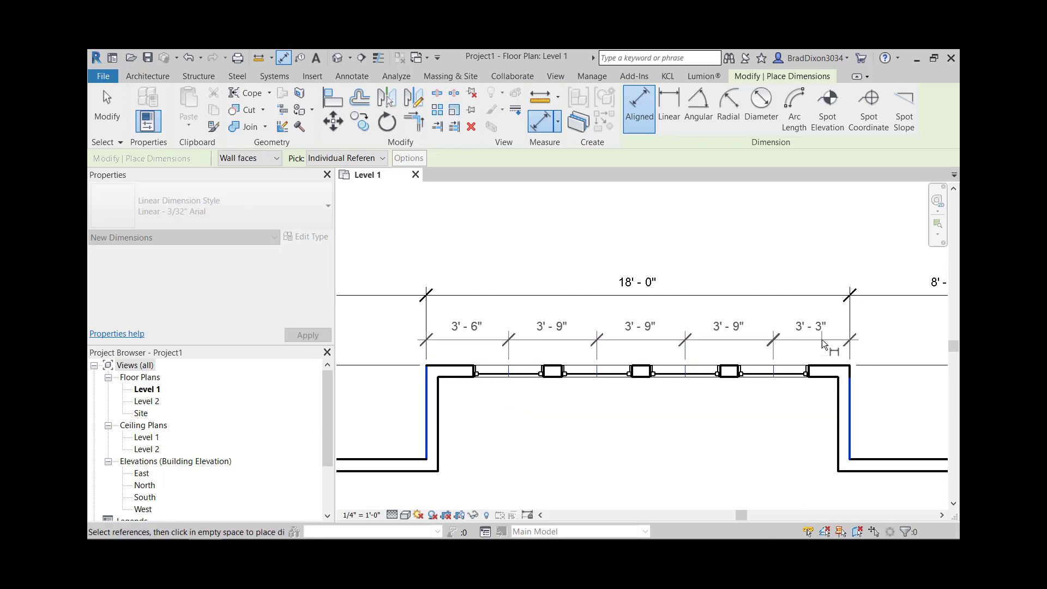
click(768, 335)
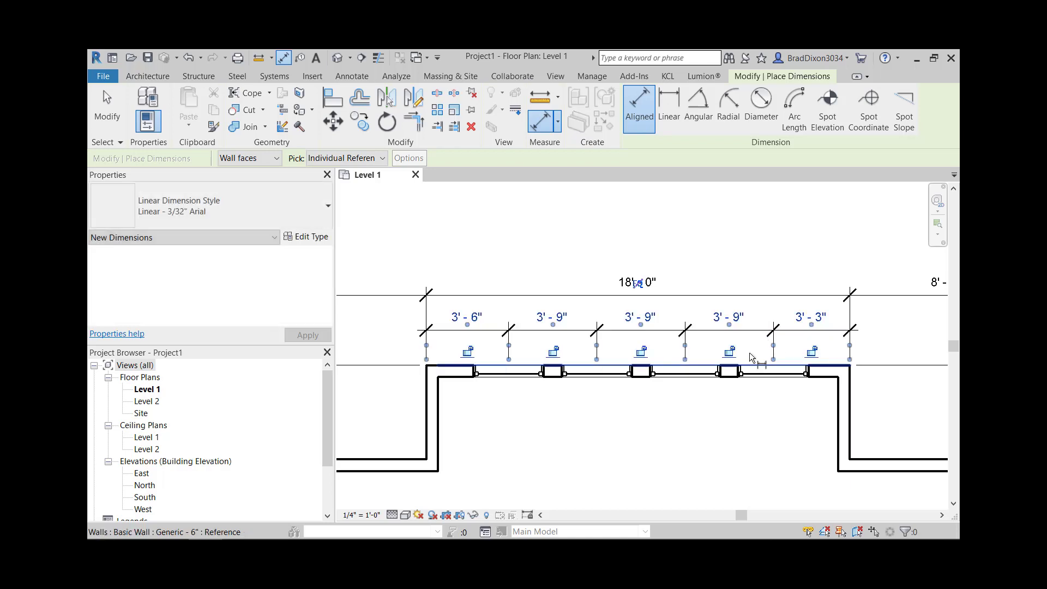
- Equalize the five segments of the bay wall's dimension string and turn its equality constraint back off
click(640, 287)
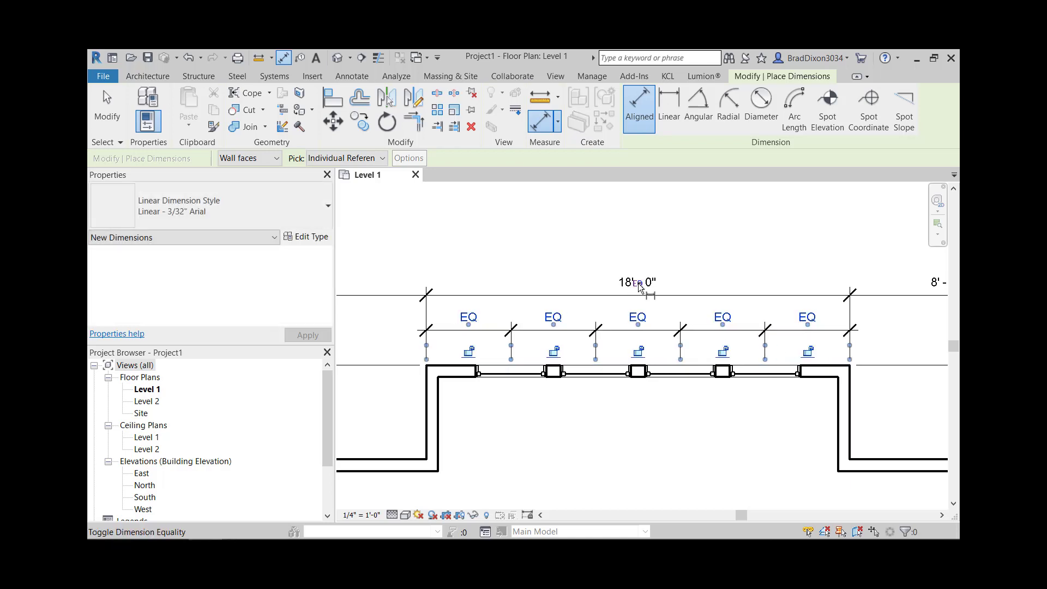
click(638, 285)
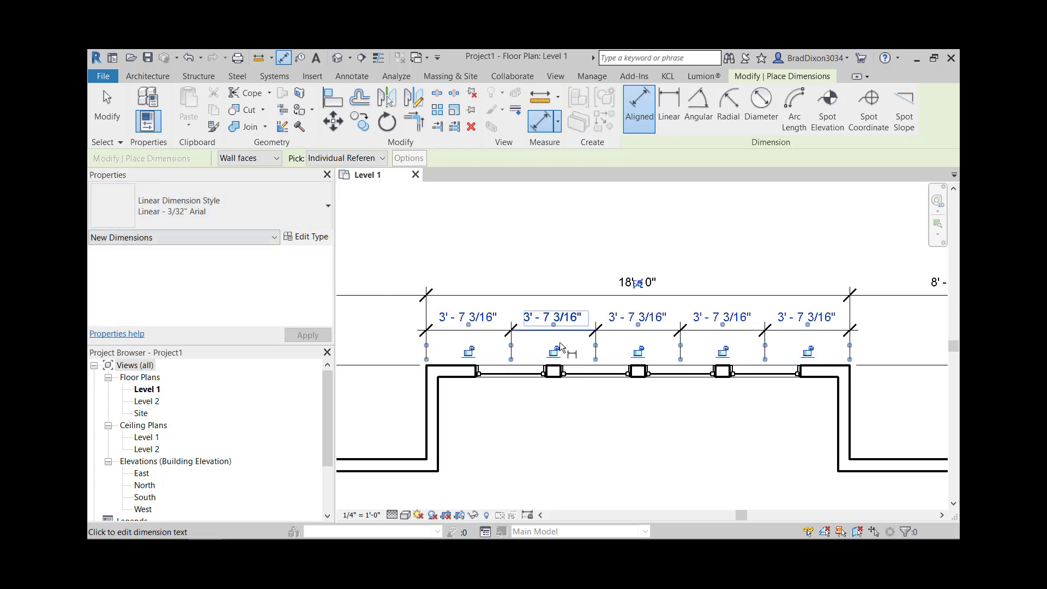
key(Escape)
key(Escape)
key(Escape)
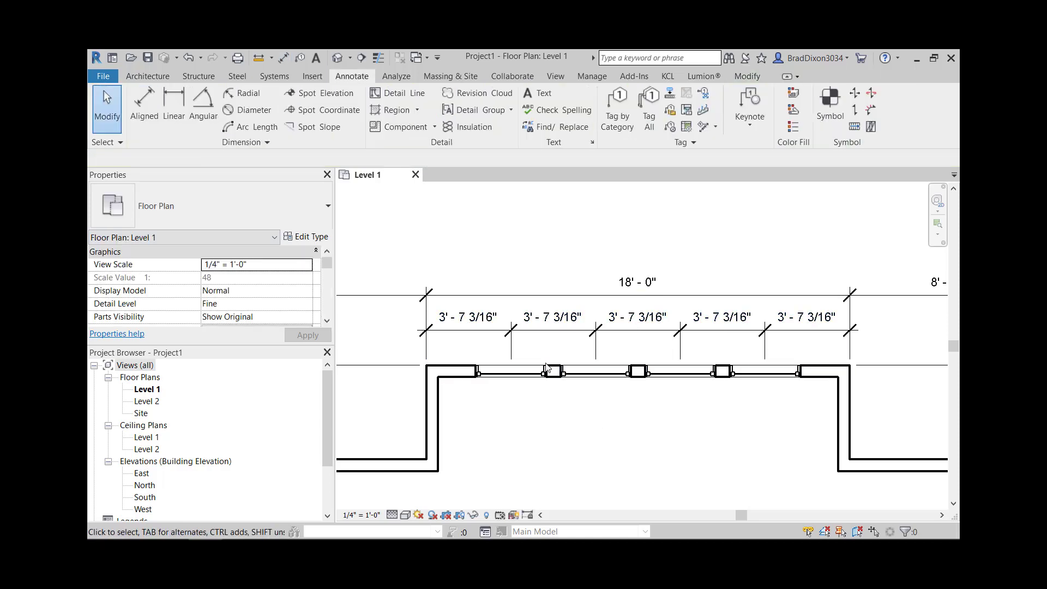
- Move the five-segment string's end witness lines to the inner faces of the bay's side walls and equalize its segments
click(519, 353)
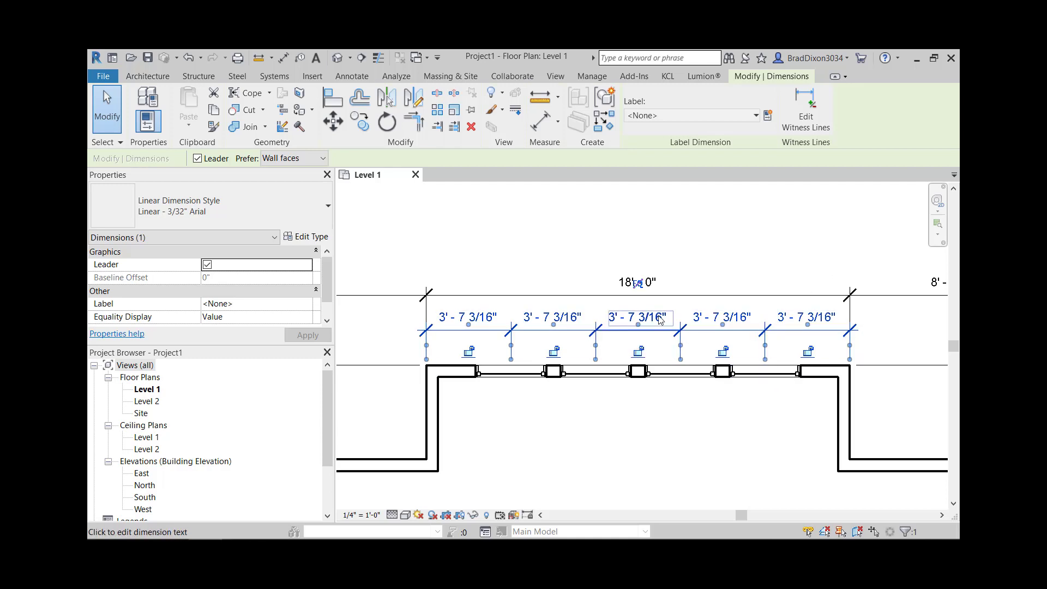
click(809, 108)
click(848, 433)
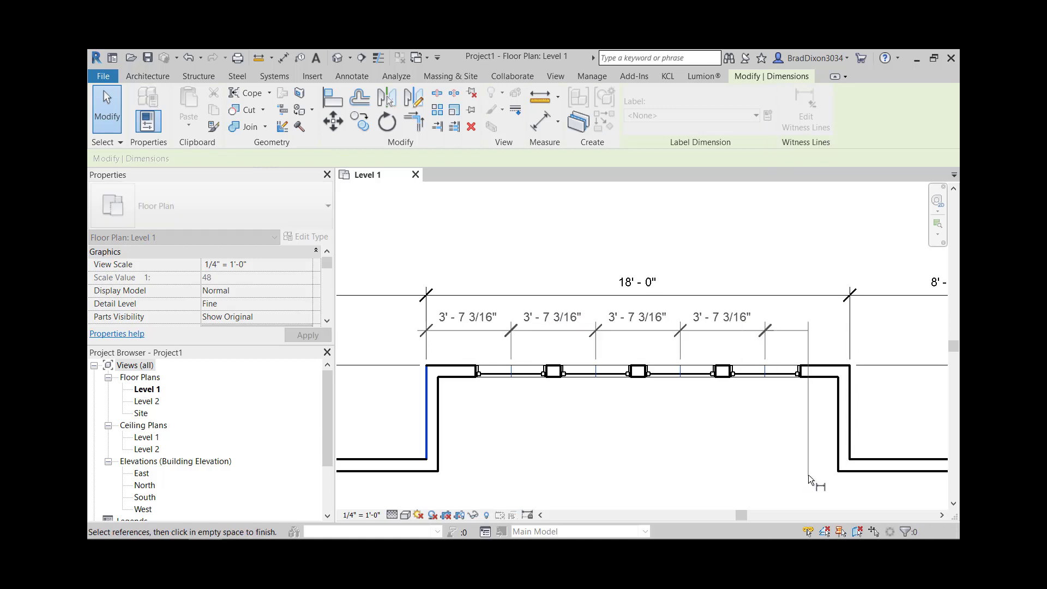
click(839, 411)
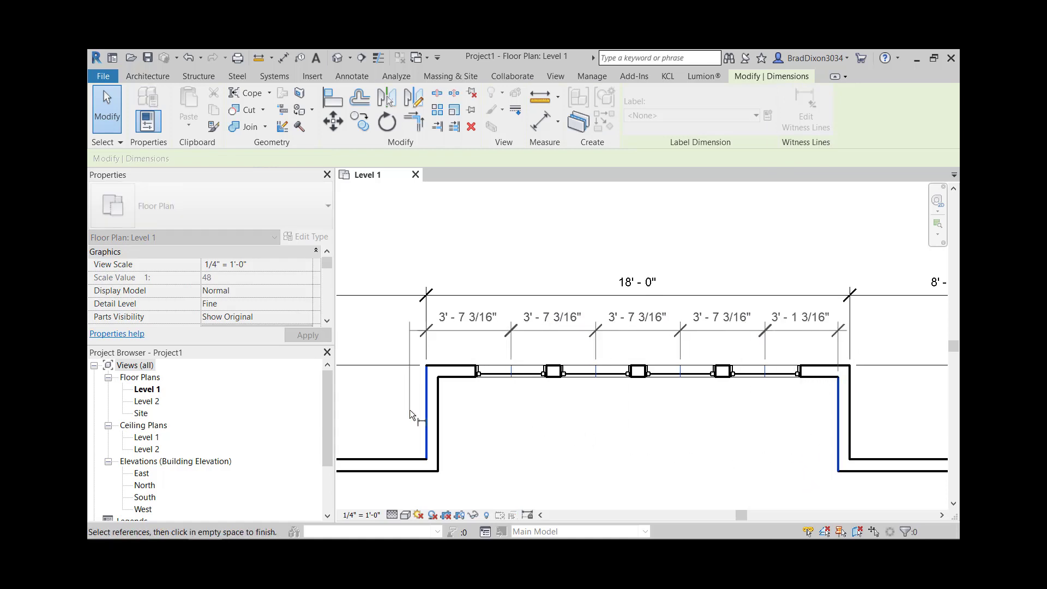
click(427, 413)
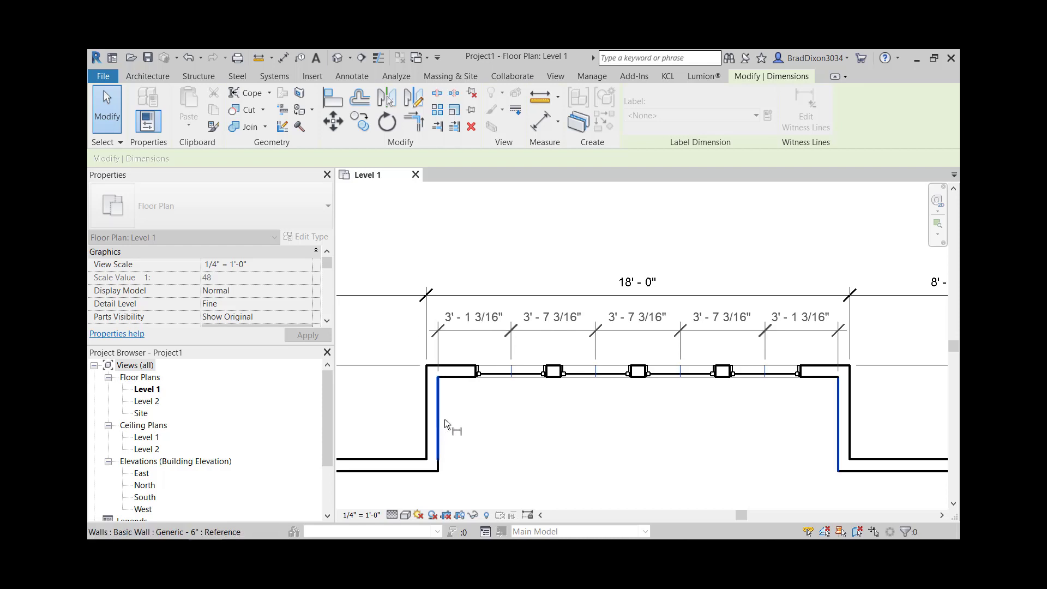
click(659, 430)
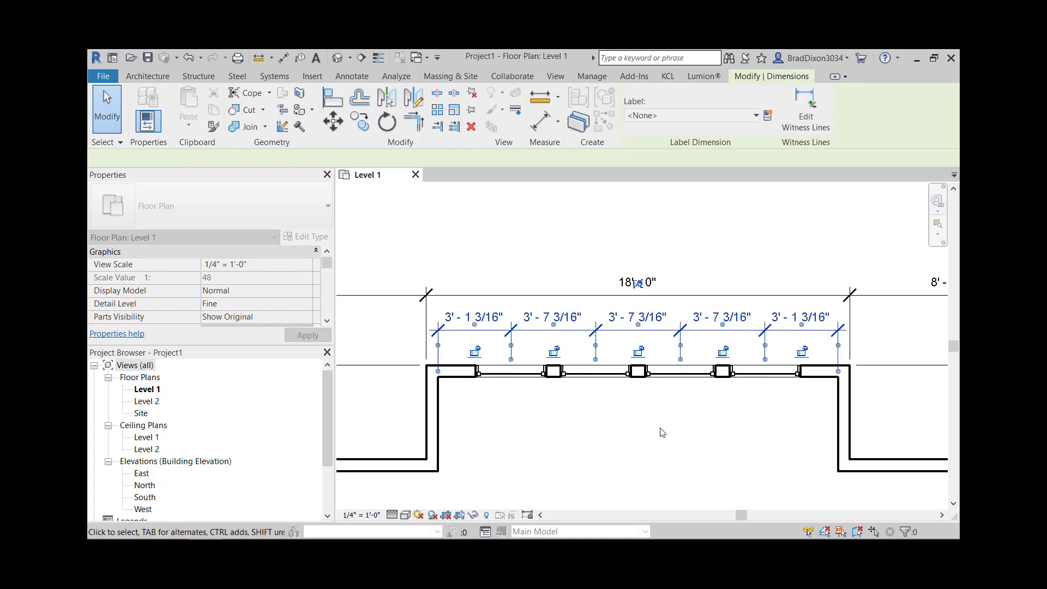
click(638, 283)
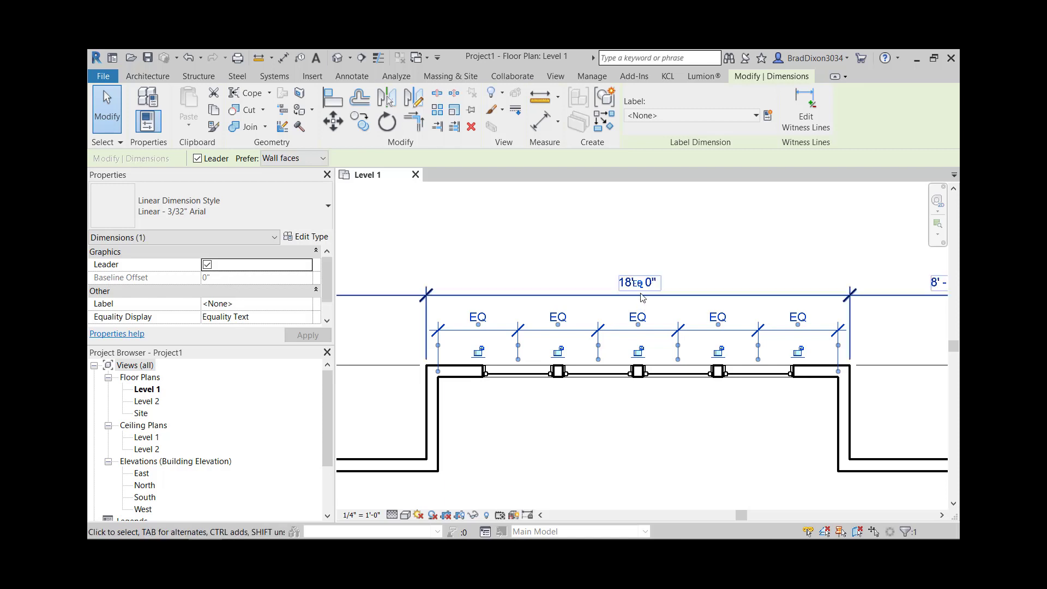
- Turn off the equality constraint on the five-segment dimension string and delete the string above the bay windows
click(640, 284)
click(662, 236)
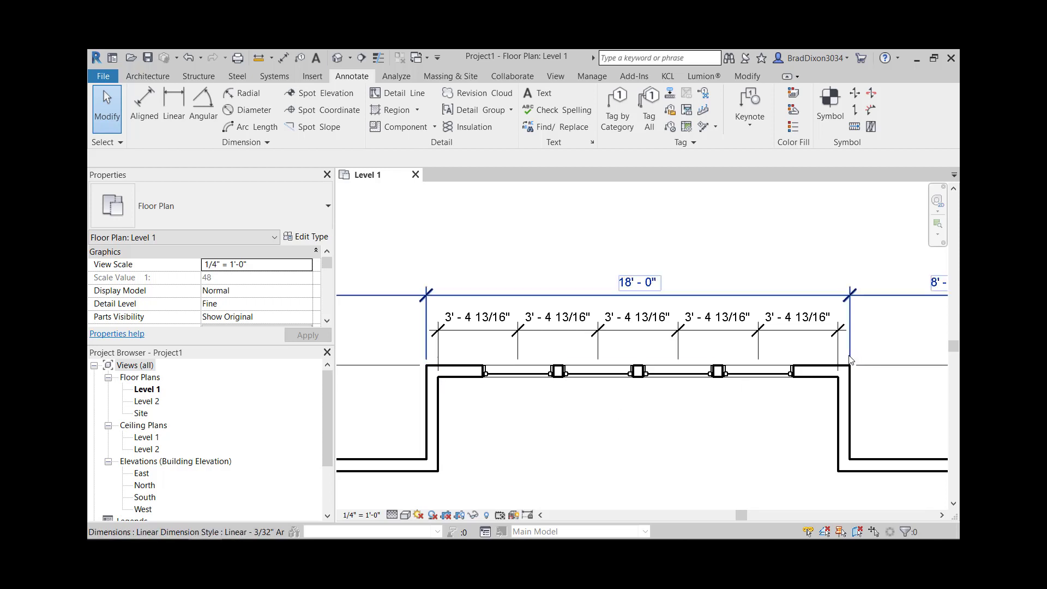
click(818, 329)
key(Delete)
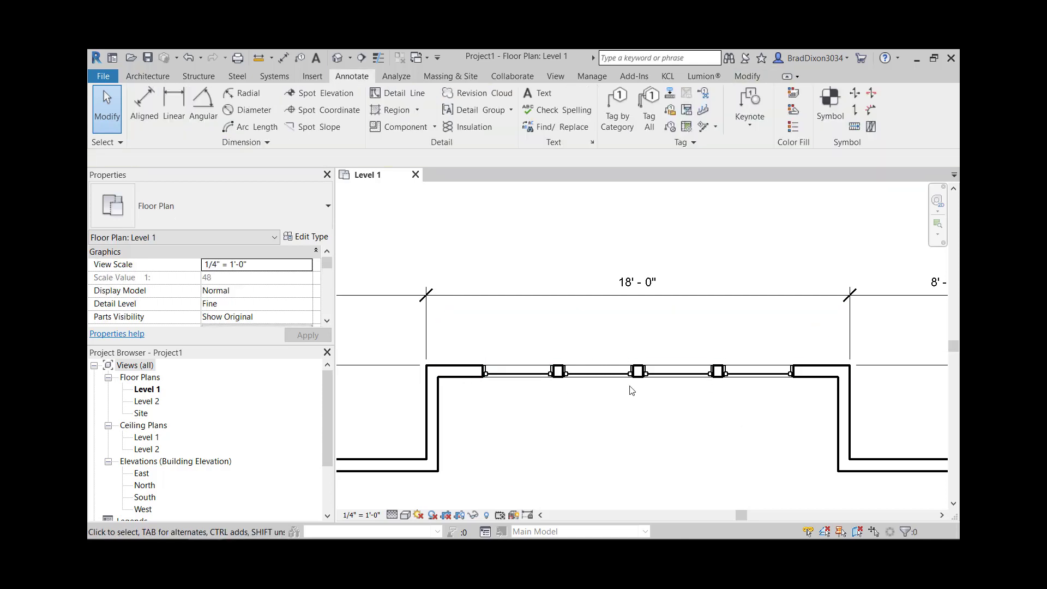
scroll(698, 402, down, 2)
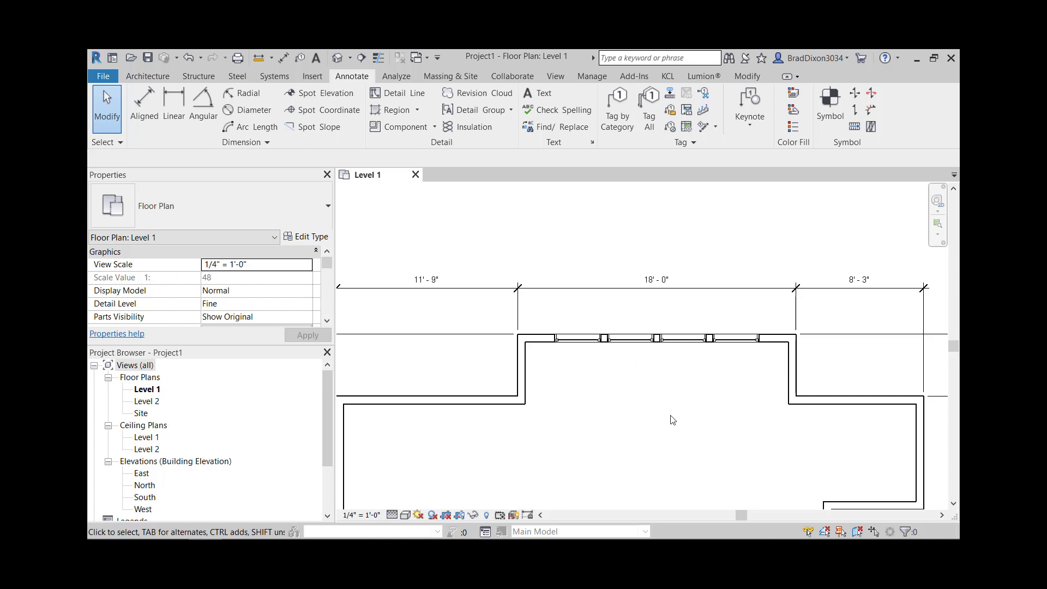
scroll(712, 406, down, 2)
middle_drag(707, 430, 713, 374)
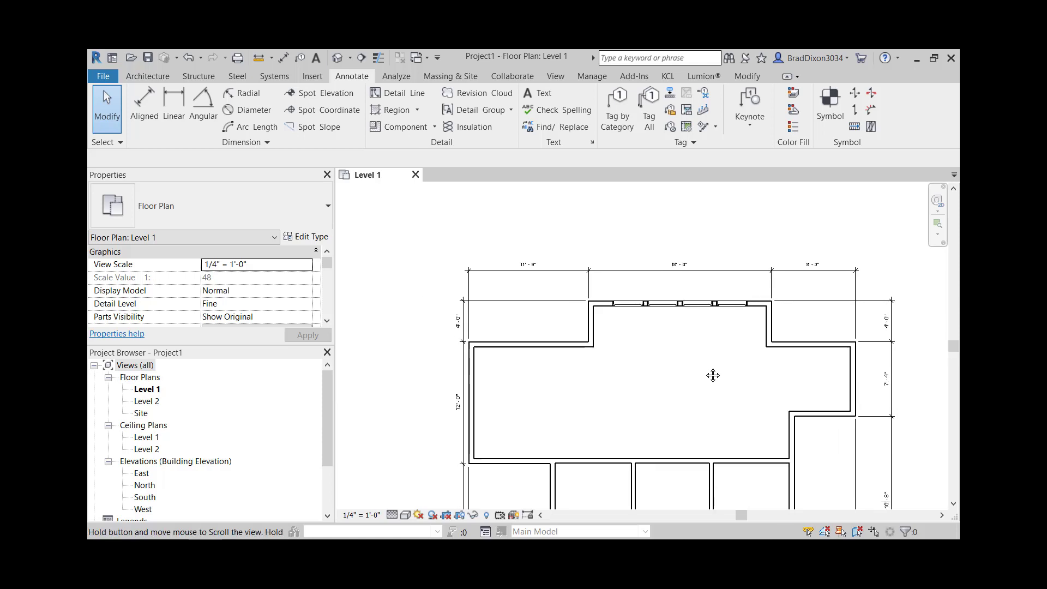
middle_drag(643, 503, 649, 403)
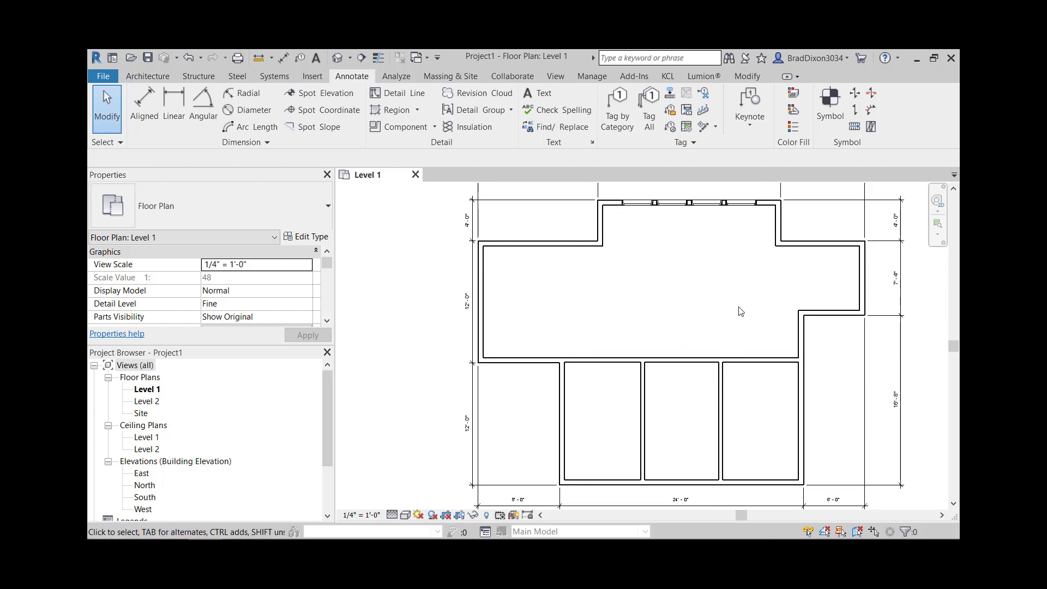
middle_drag(739, 307, 754, 423)
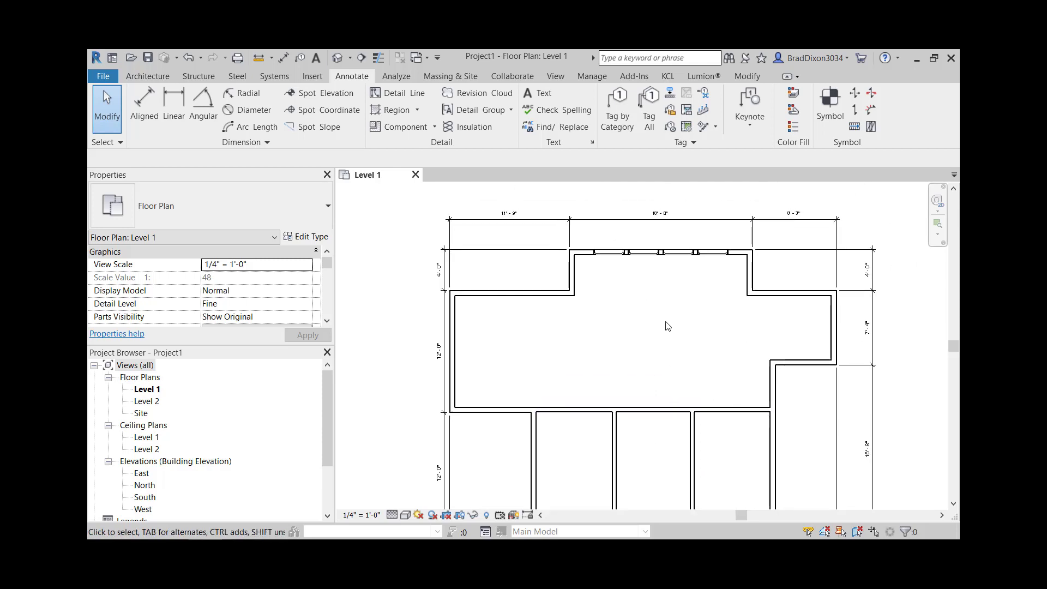